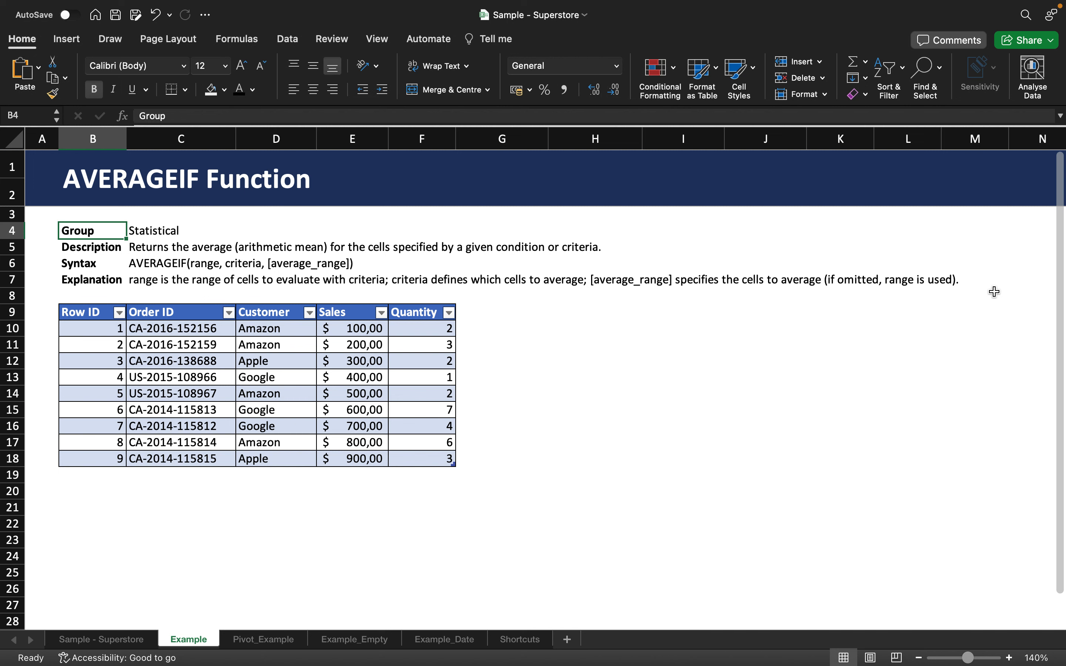
Step: Enter an AVERAGEIF formula in H10 that averages the Sales column for rows whose Customer is "Amazon"
{"action": "left_click", "coordinate": [522, 343]}
{"action": "left_click", "coordinate": [575, 331]}
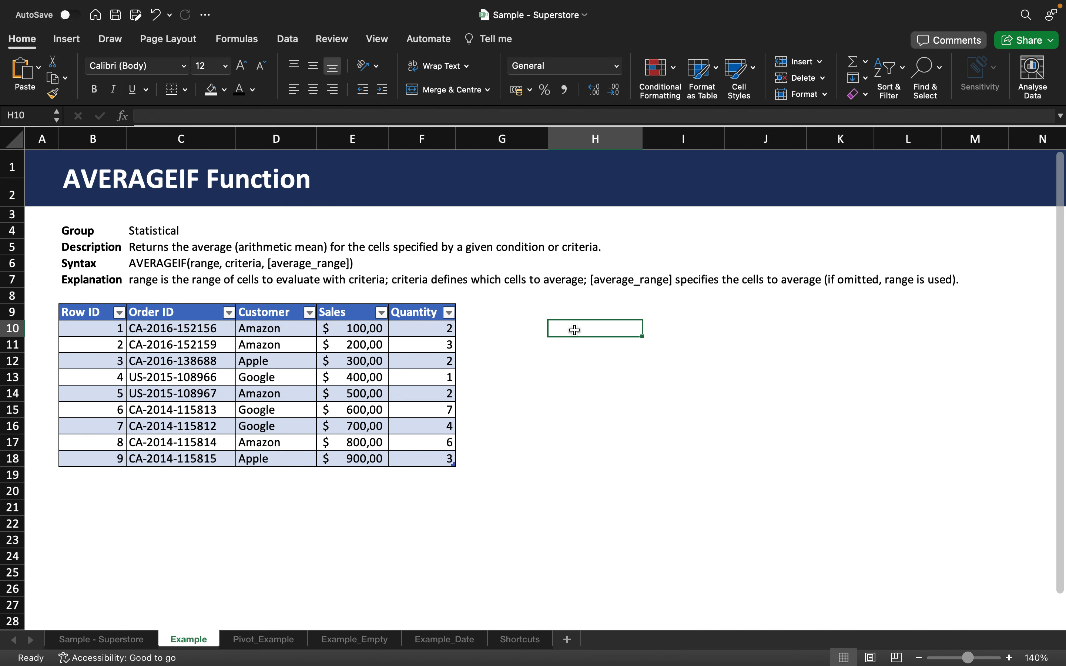
{"action": "type", "text": "="}
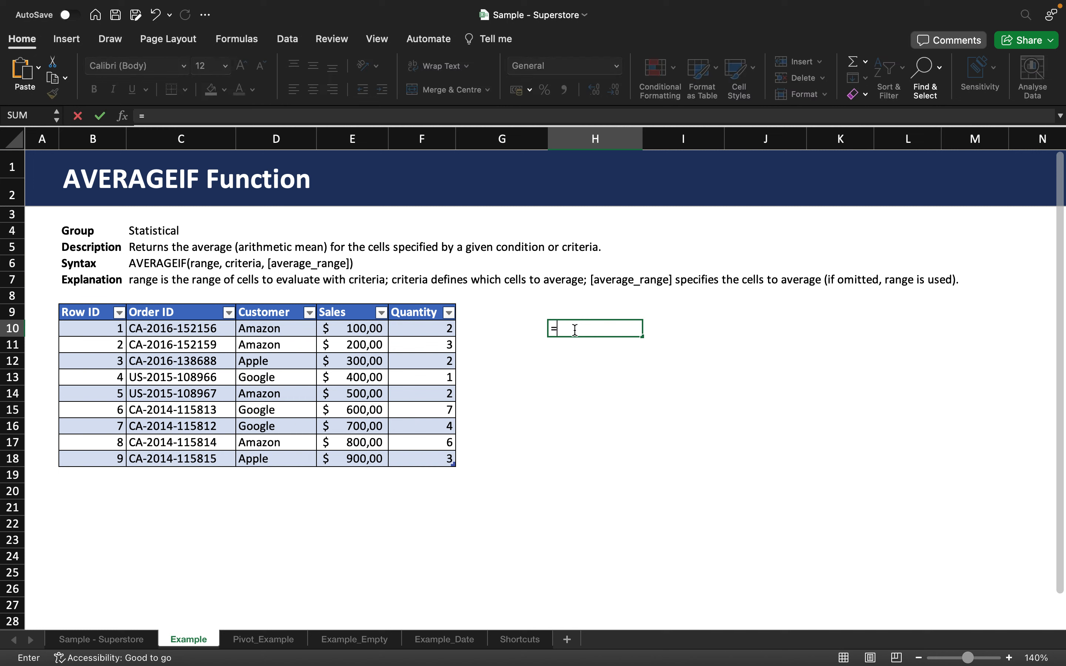
{"action": "type", "text": "AVERAGEIF("}
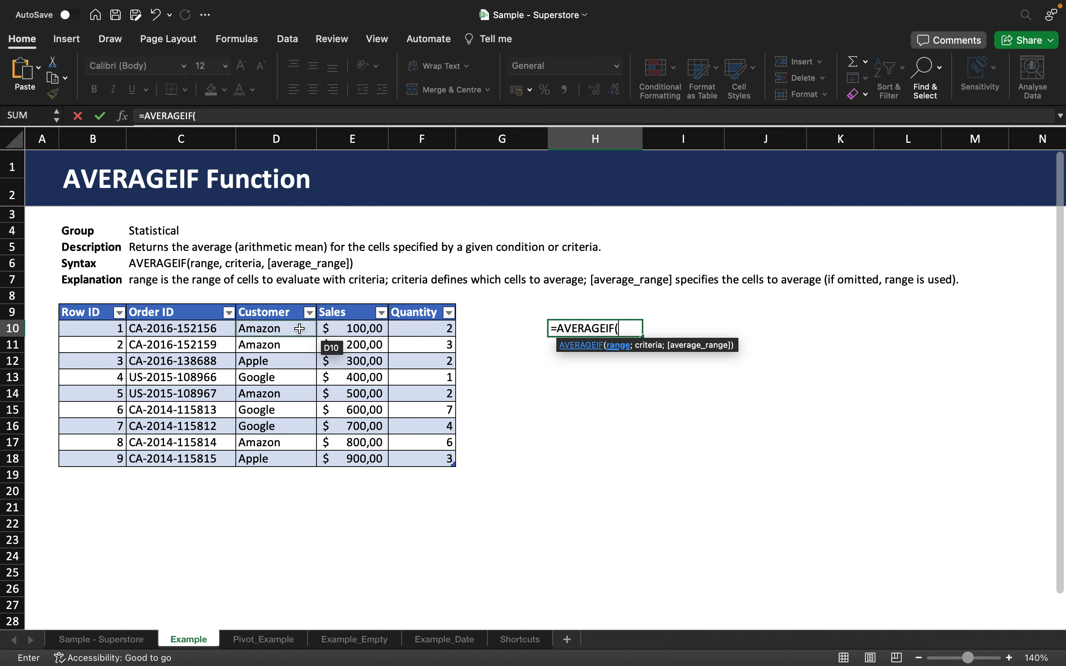
{"action": "left_click_drag", "start_coordinate": [300, 328], "coordinate": [267, 458]}
{"action": "type", "text": ";"}
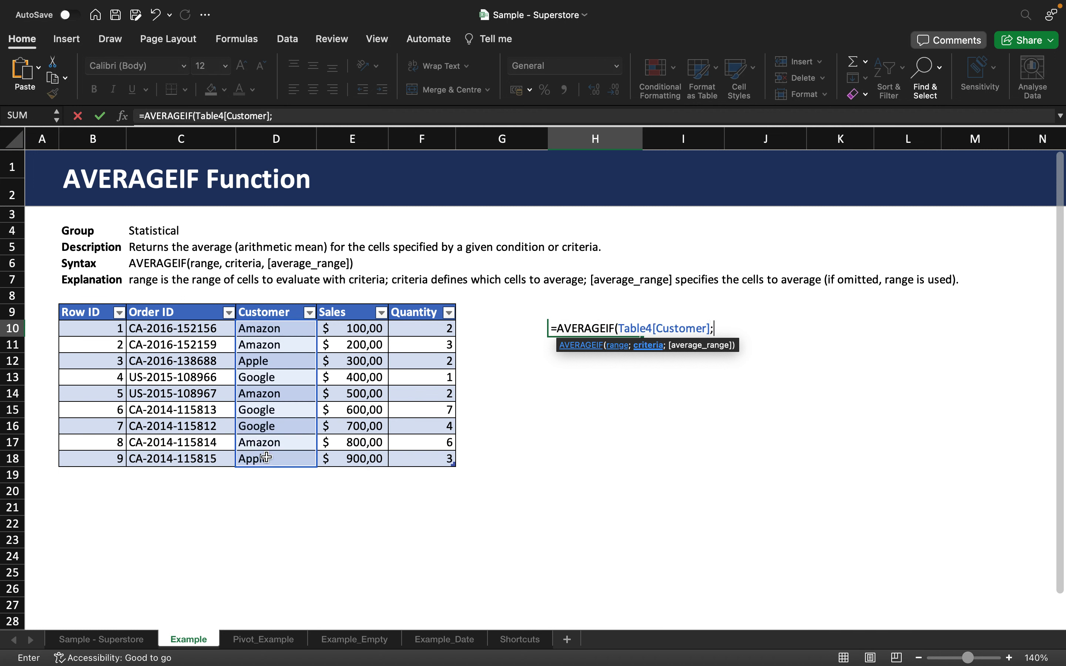
{"action": "type", "text": "\"Amazon\""}
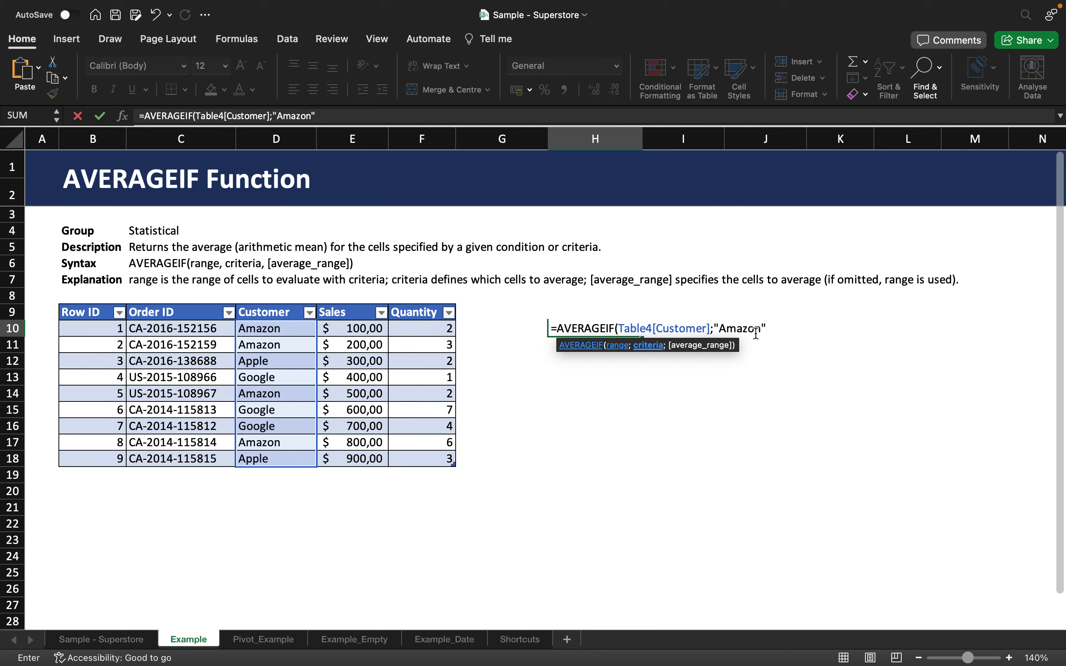
{"action": "type", "text": ";"}
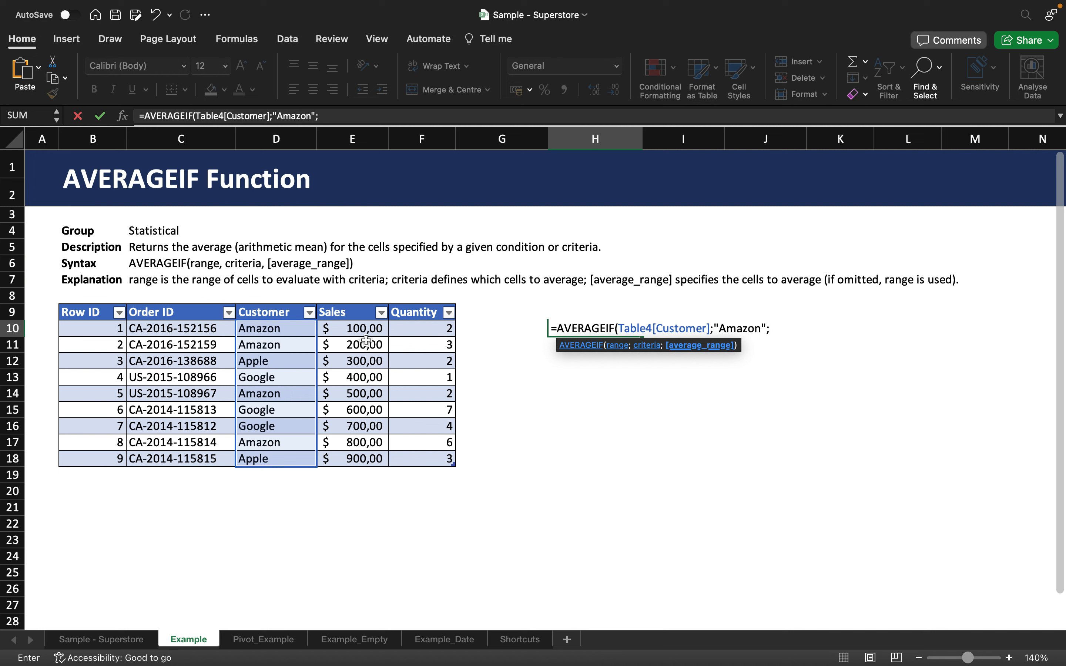
{"action": "left_click", "coordinate": [362, 331]}
{"action": "left_click_drag", "start_coordinate": [355, 385], "coordinate": [337, 458]}
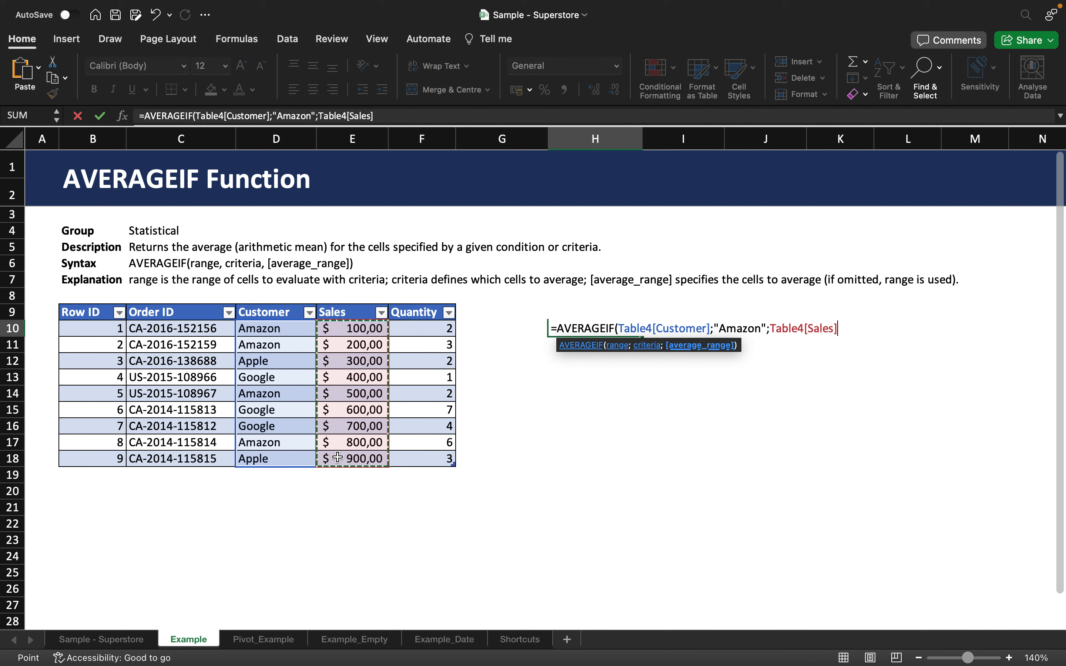
{"action": "type", "text": ")"}
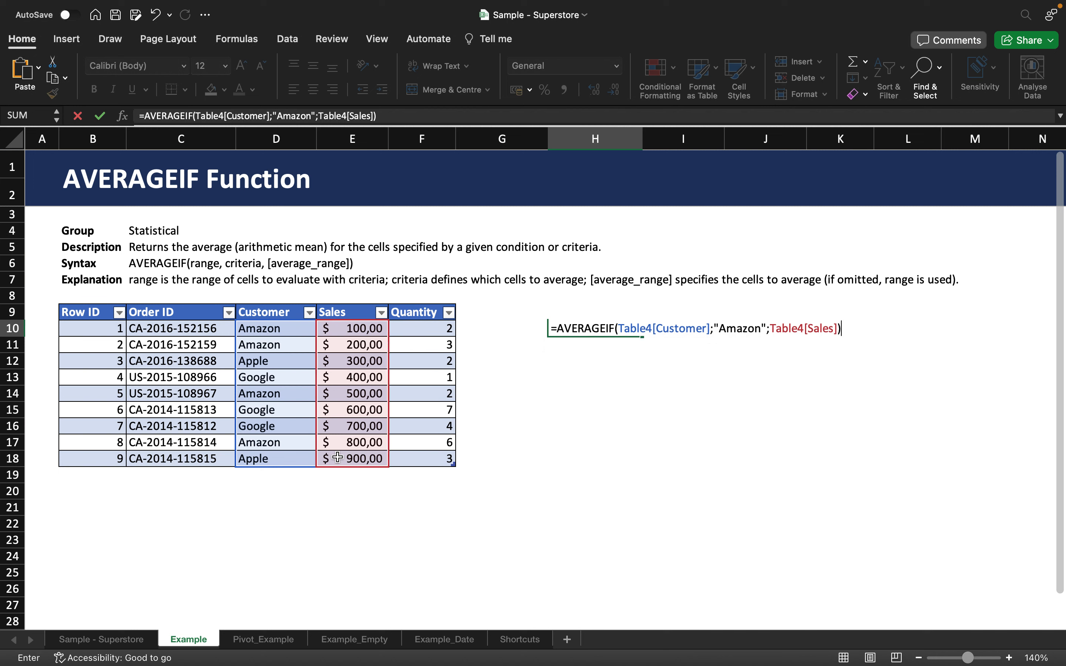
{"action": "key", "text": "Return"}
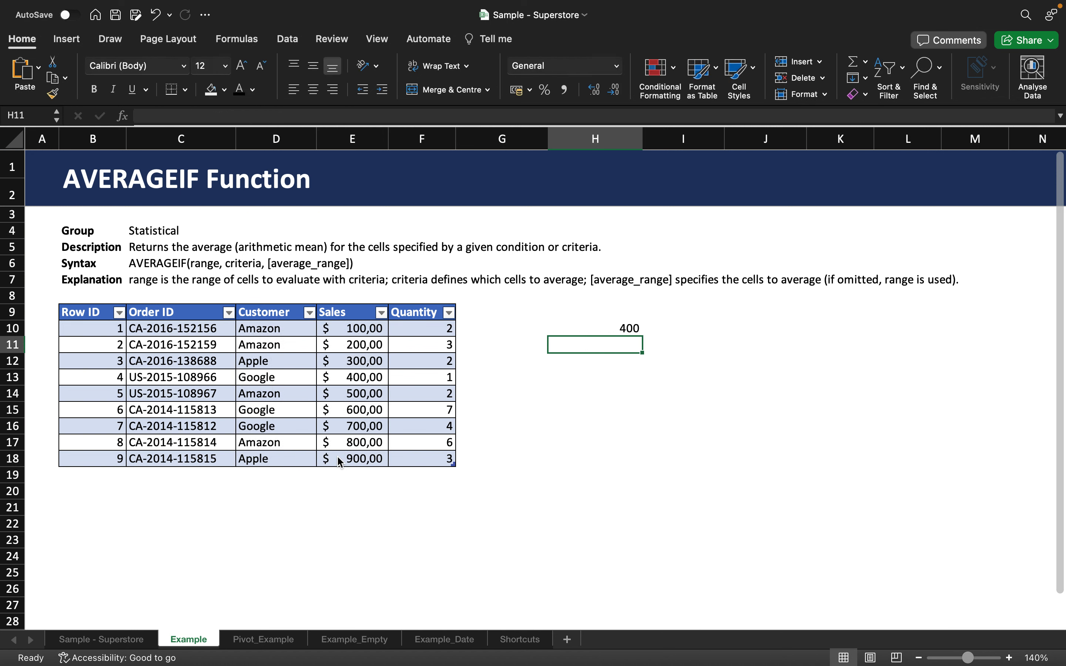
Step: Start a manual check formula in H12 that adds the four Amazon sales cells E10, E11, E14 and E17
{"action": "left_click", "coordinate": [593, 364]}
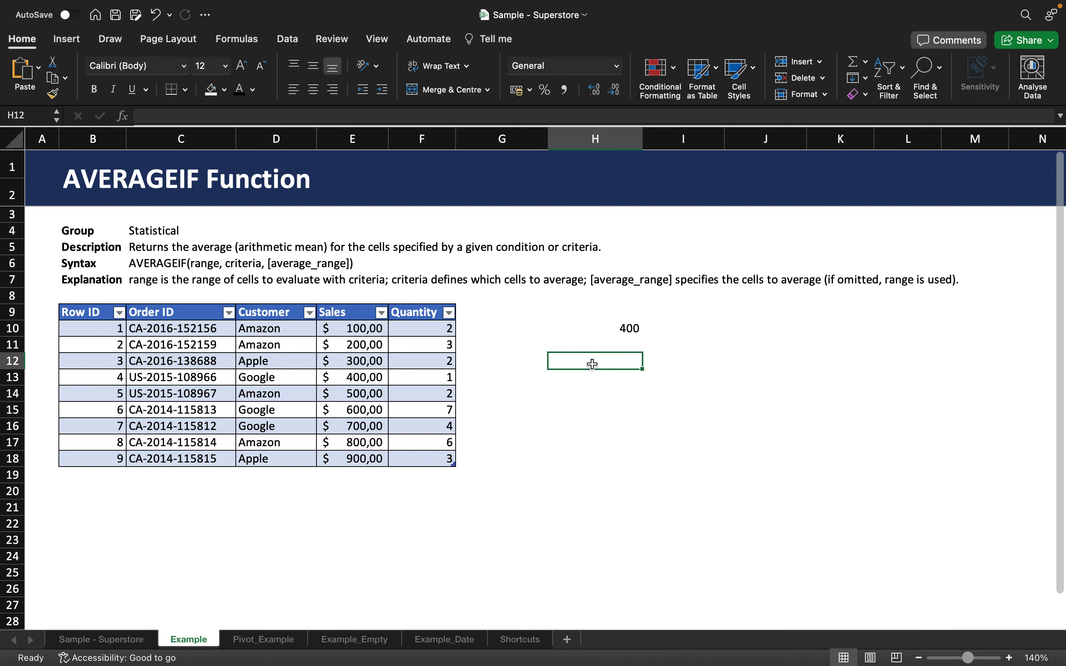
{"action": "type", "text": "="}
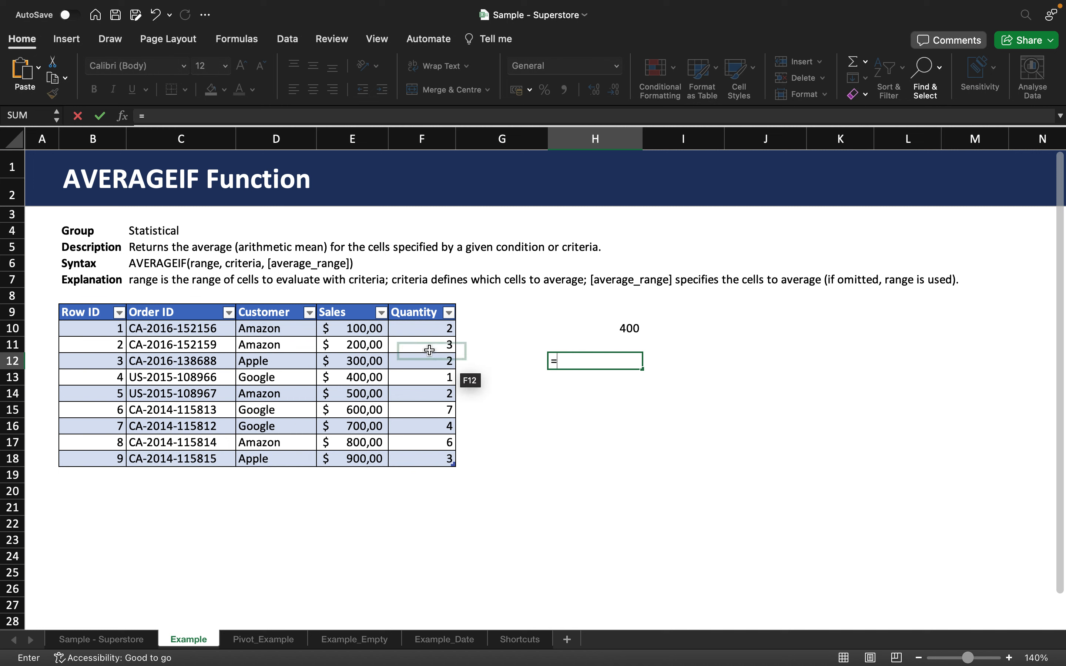
{"action": "left_click", "coordinate": [377, 330]}
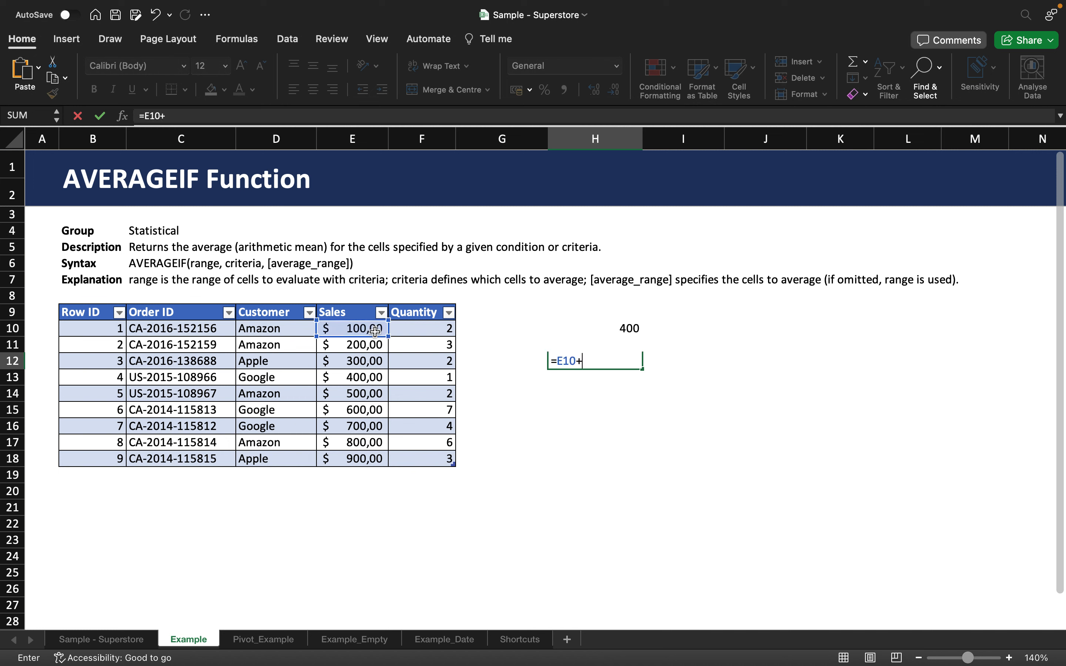
{"action": "type", "text": "+"}
{"action": "left_click", "coordinate": [361, 347]}
{"action": "type", "text": "+"}
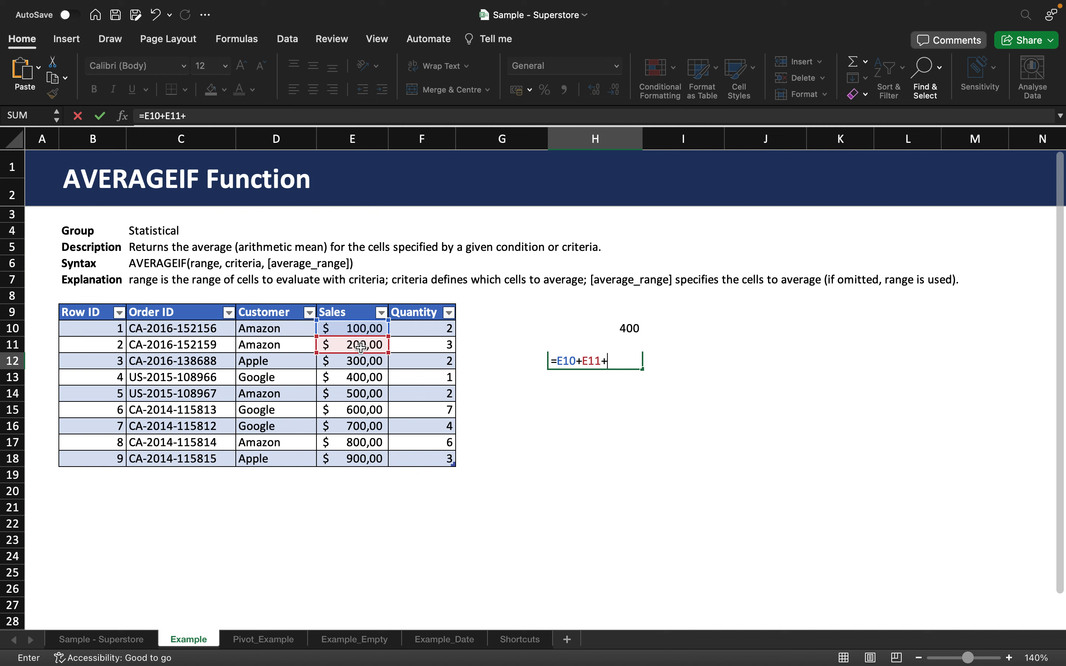
{"action": "left_click", "coordinate": [359, 395]}
{"action": "type", "text": "+"}
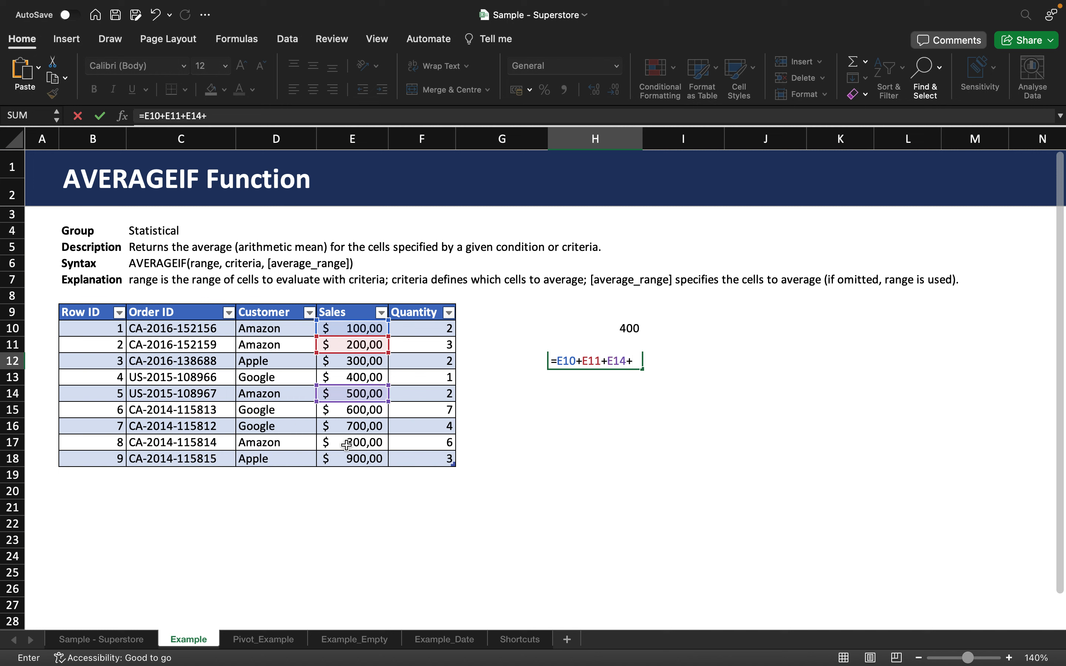
{"action": "left_click", "coordinate": [347, 444]}
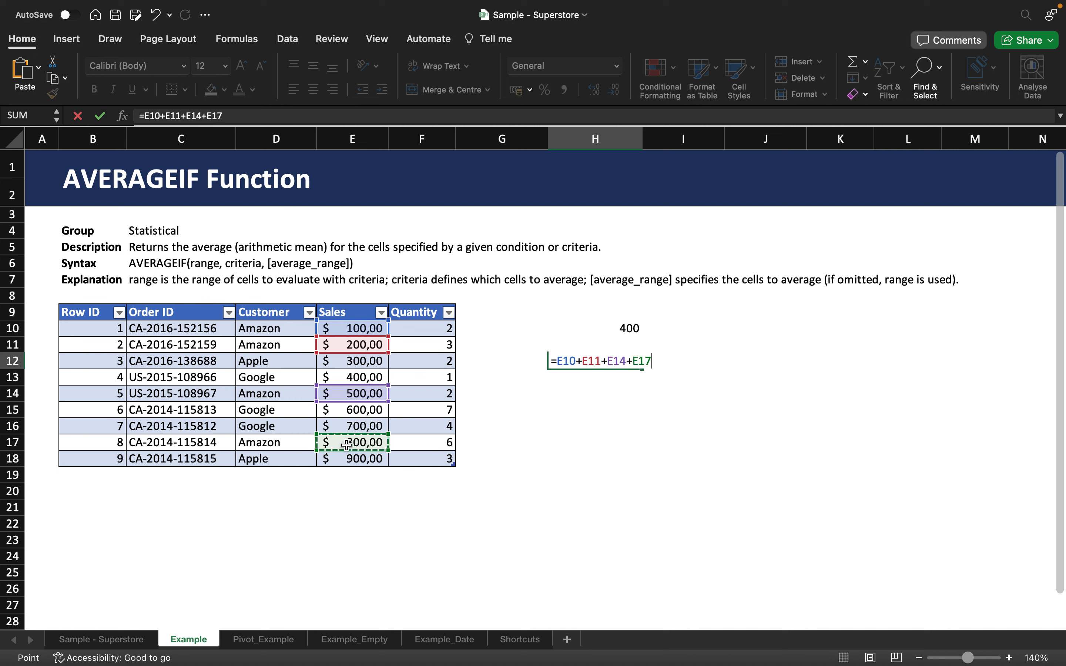
Step: Enclose the sum in H12 in parentheses and divide it by 4 to get the manual average
{"action": "left_click", "coordinate": [559, 363]}
{"action": "type", "text": "("}
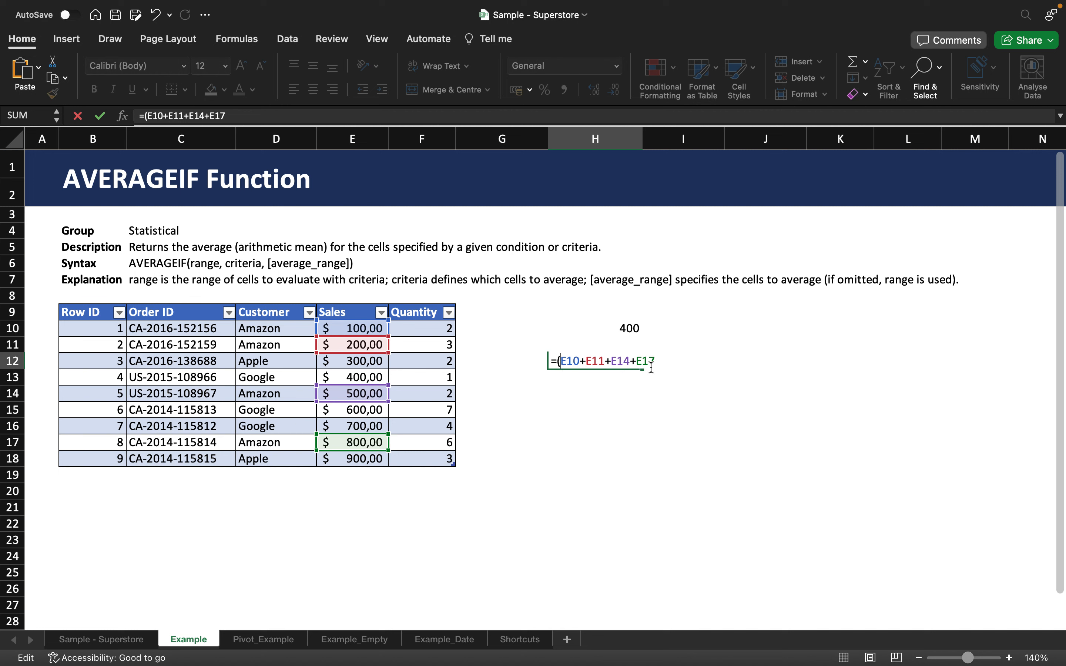
{"action": "left_click", "coordinate": [661, 362]}
{"action": "type", "text": ")/4"}
{"action": "key", "text": "Return"}
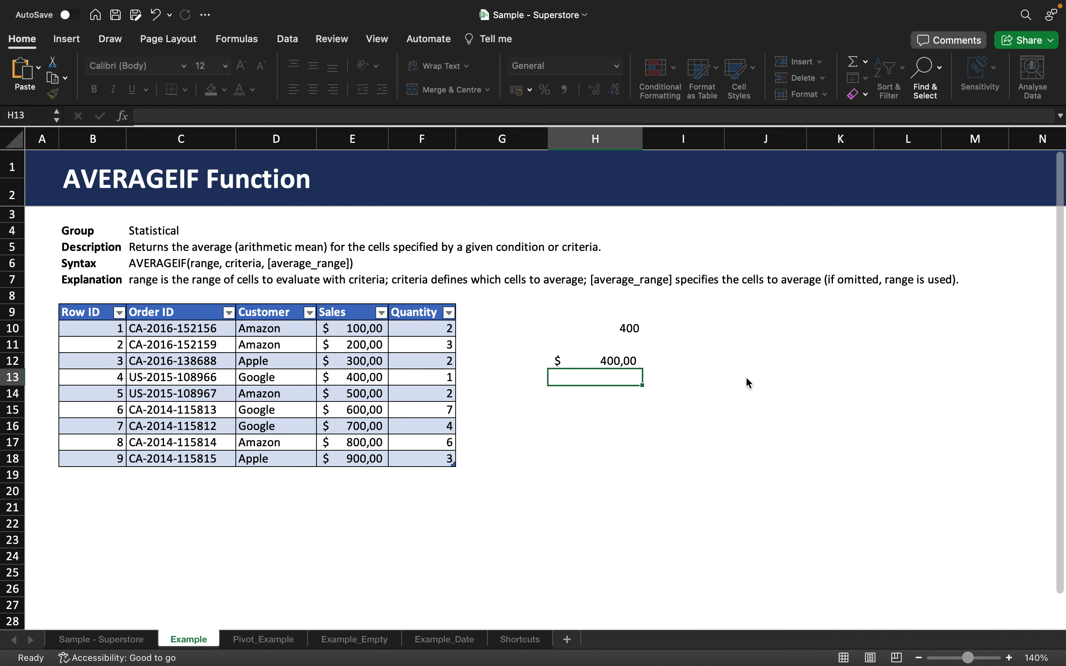
Step: Compare the manual average with the AVERAGEIF result in H10 and clear the check formula from H12
{"action": "key", "text": "Up"}
{"action": "left_click", "coordinate": [632, 333]}
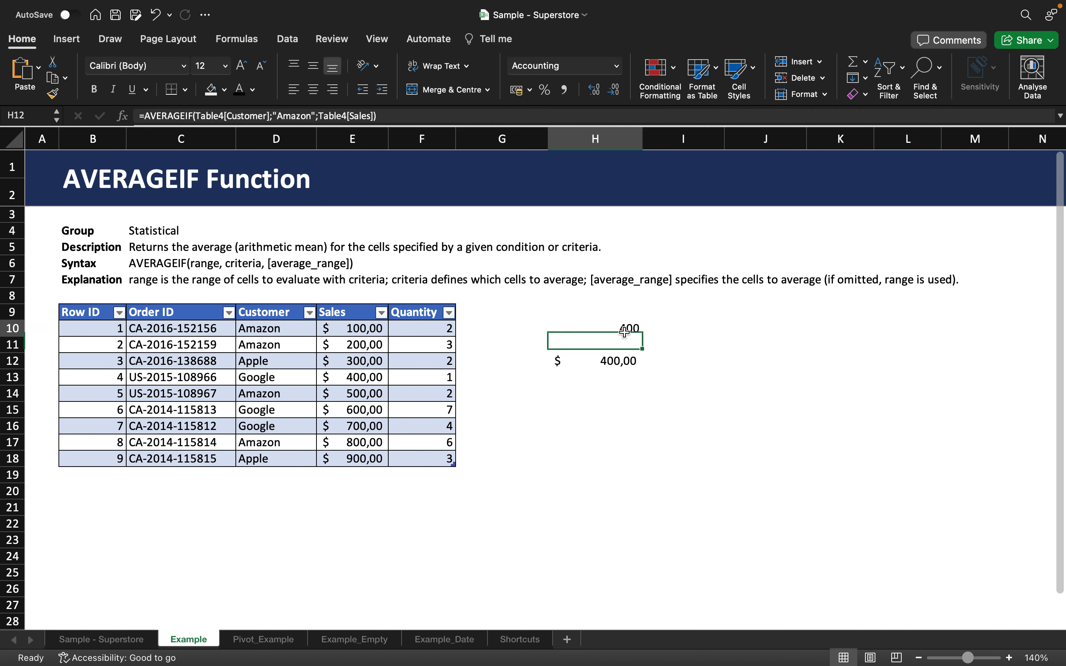
{"action": "left_click", "coordinate": [622, 362]}
{"action": "key", "text": "Delete"}
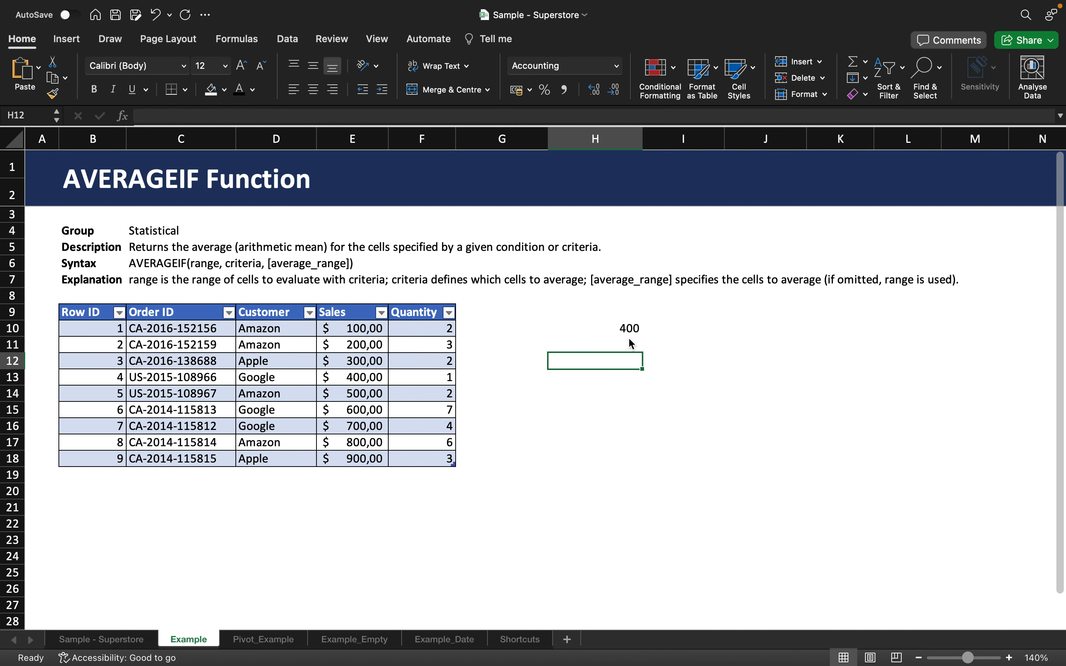
Step: Enter an AVERAGEIF formula in H11 that averages the Quantity column for rows whose Customer is "Google"
{"action": "left_click", "coordinate": [619, 338]}
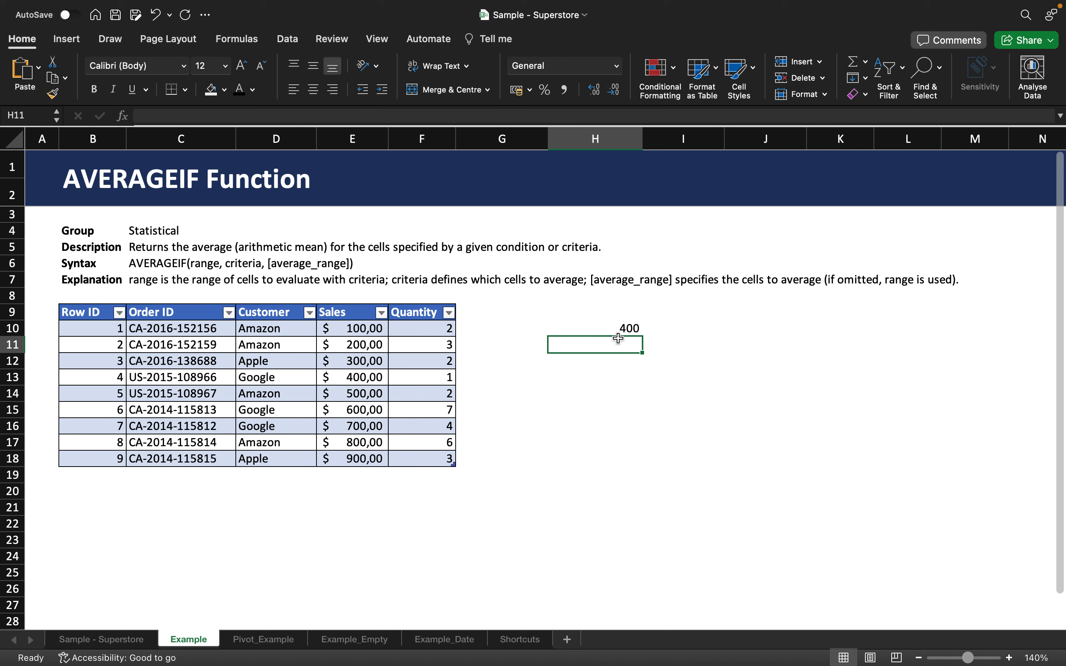
{"action": "type", "text": "="}
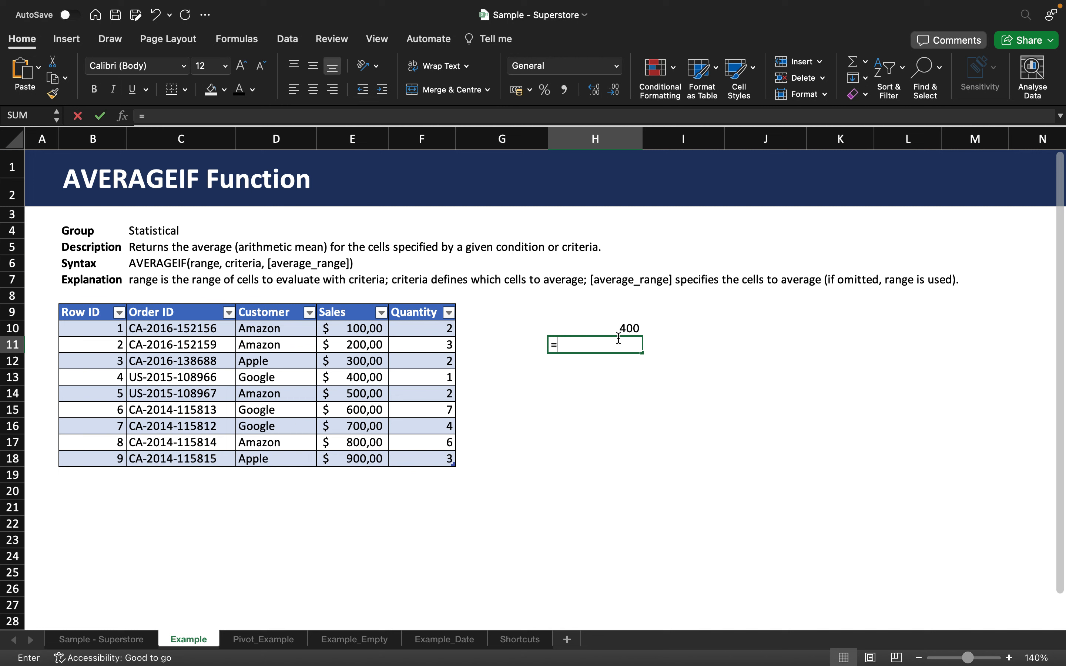
{"action": "type", "text": "AVE"}
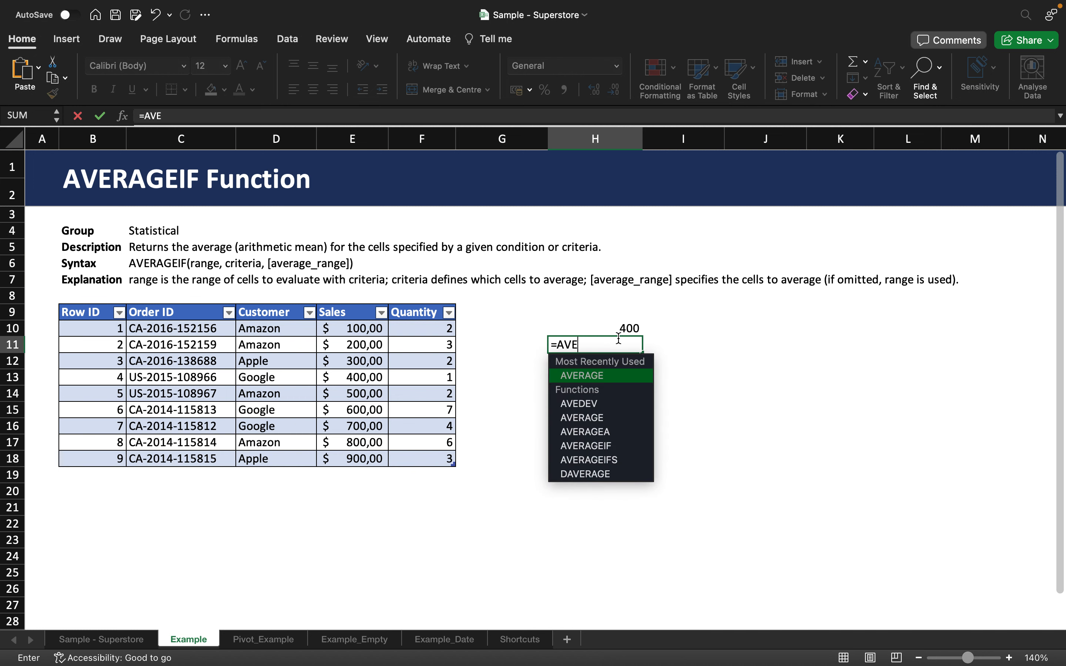
{"action": "type", "text": "RAGEIF("}
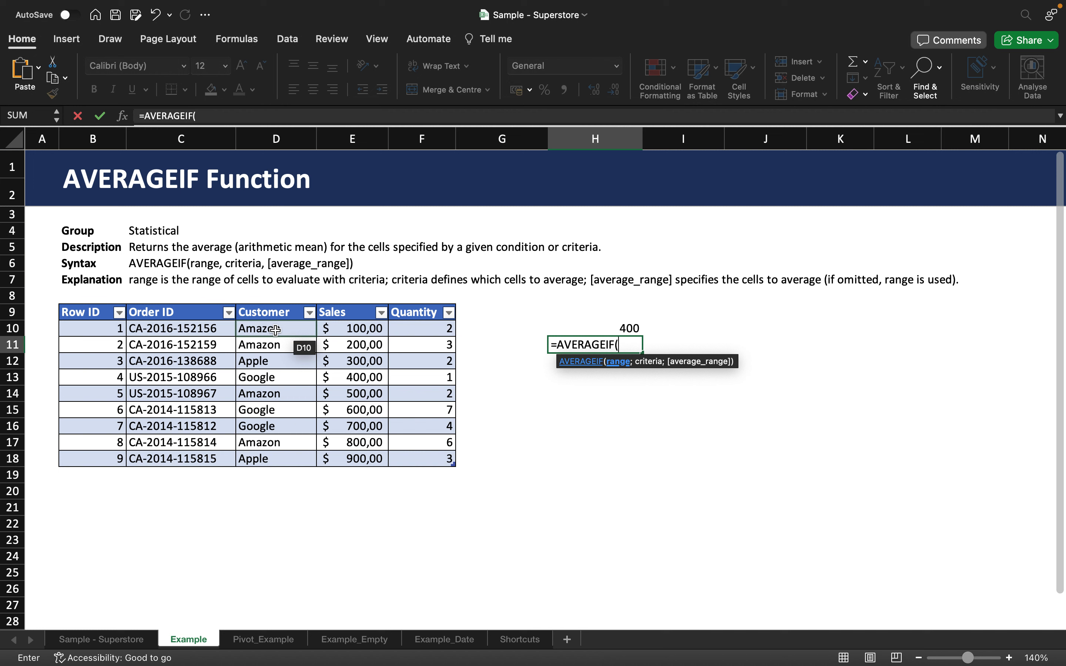
{"action": "left_click_drag", "start_coordinate": [264, 330], "coordinate": [261, 458]}
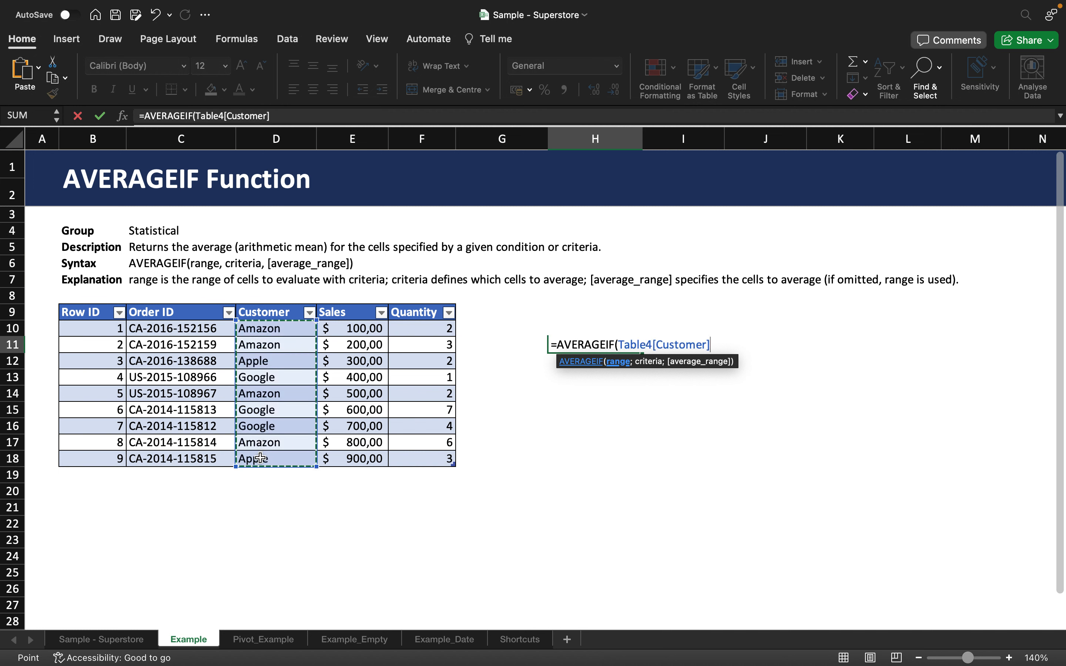
{"action": "type", "text": ";\"G"}
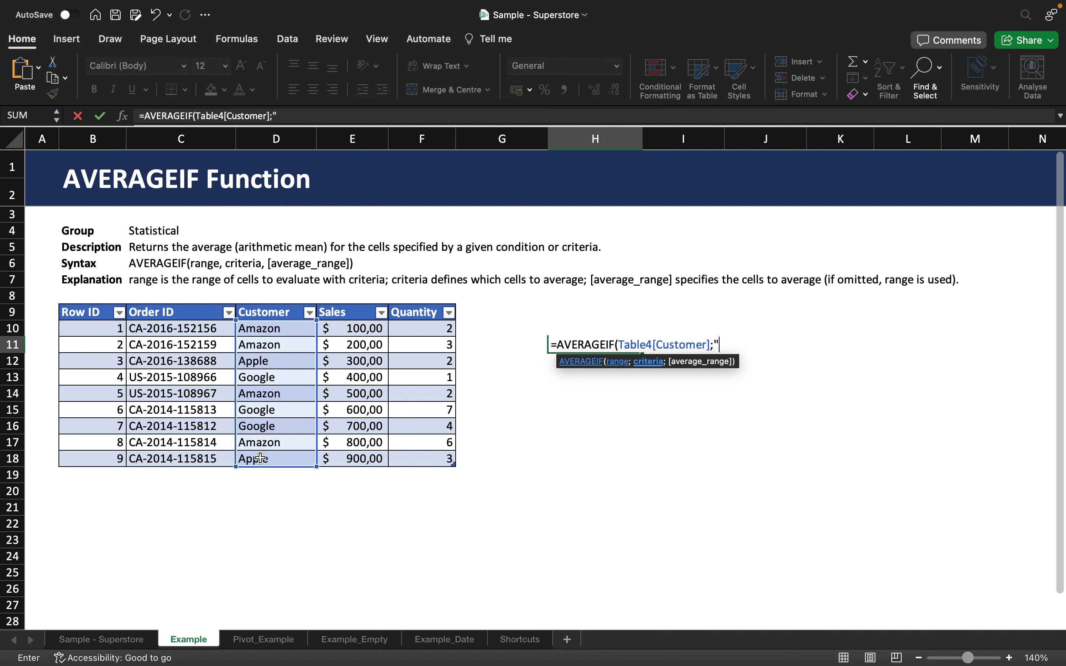
{"action": "type", "text": "oogle\""}
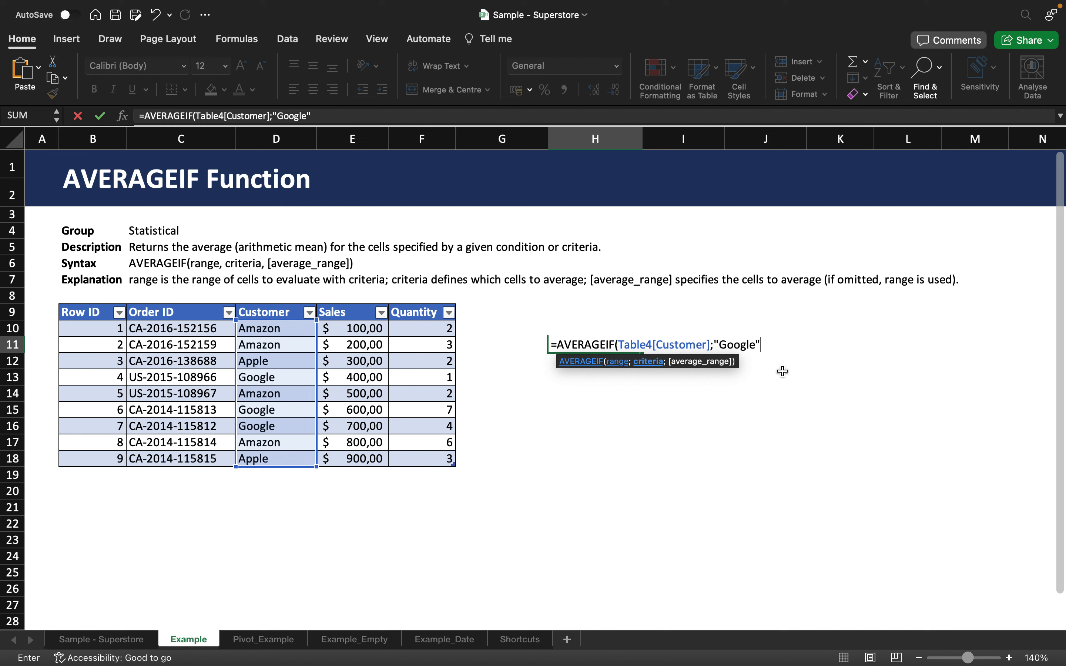
{"action": "type", "text": ";"}
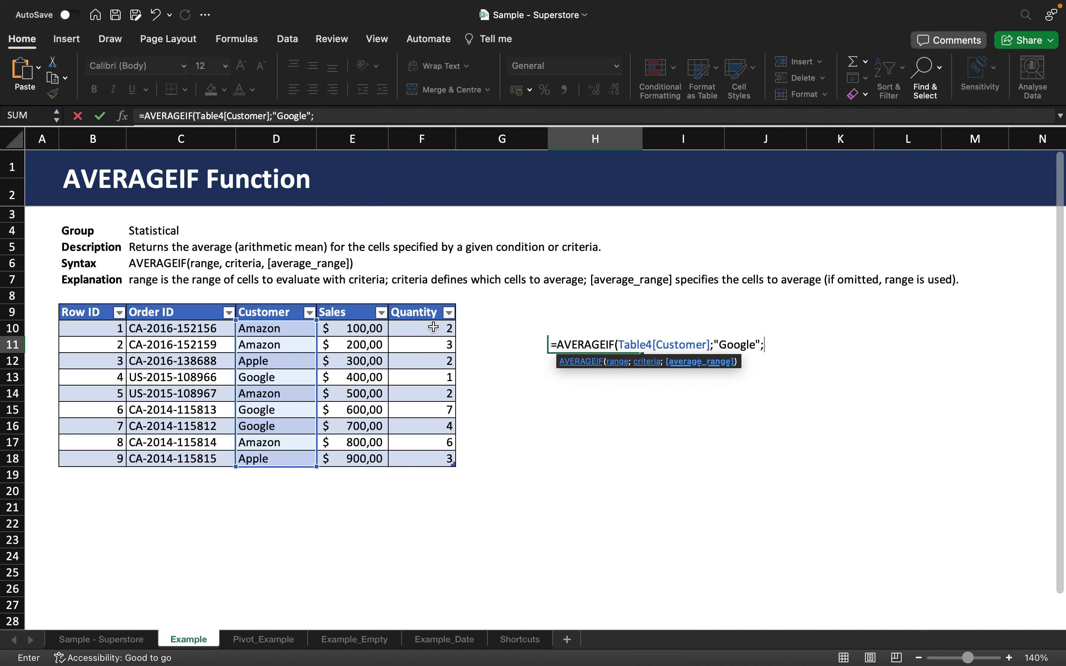
{"action": "left_click_drag", "start_coordinate": [433, 327], "coordinate": [410, 453]}
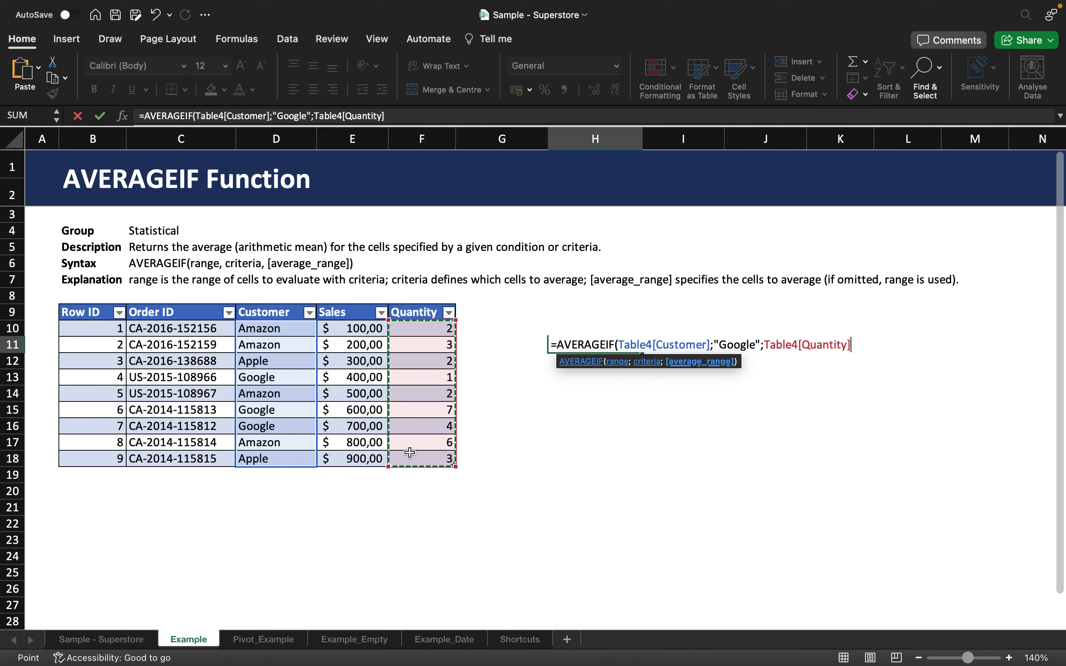
{"action": "type", "text": ")"}
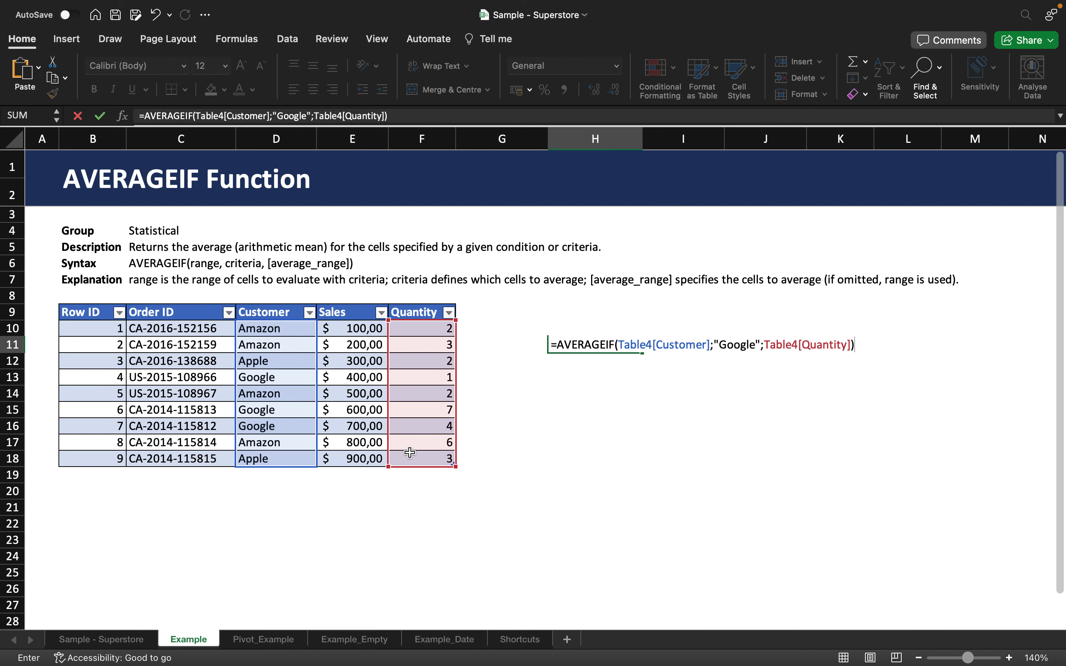
{"action": "key", "text": "Return"}
Step: Check the AVERAGEIF result in H11 against the quantities of the Google rows in F13, F15 and F16
{"action": "left_click", "coordinate": [597, 343]}
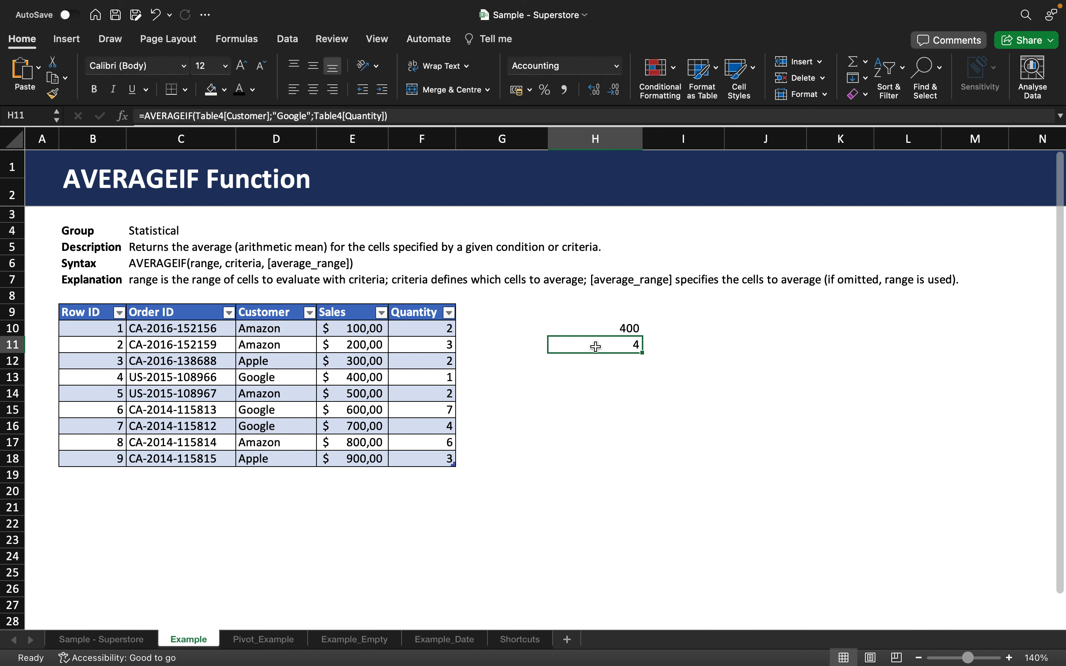
{"action": "left_click", "coordinate": [290, 379]}
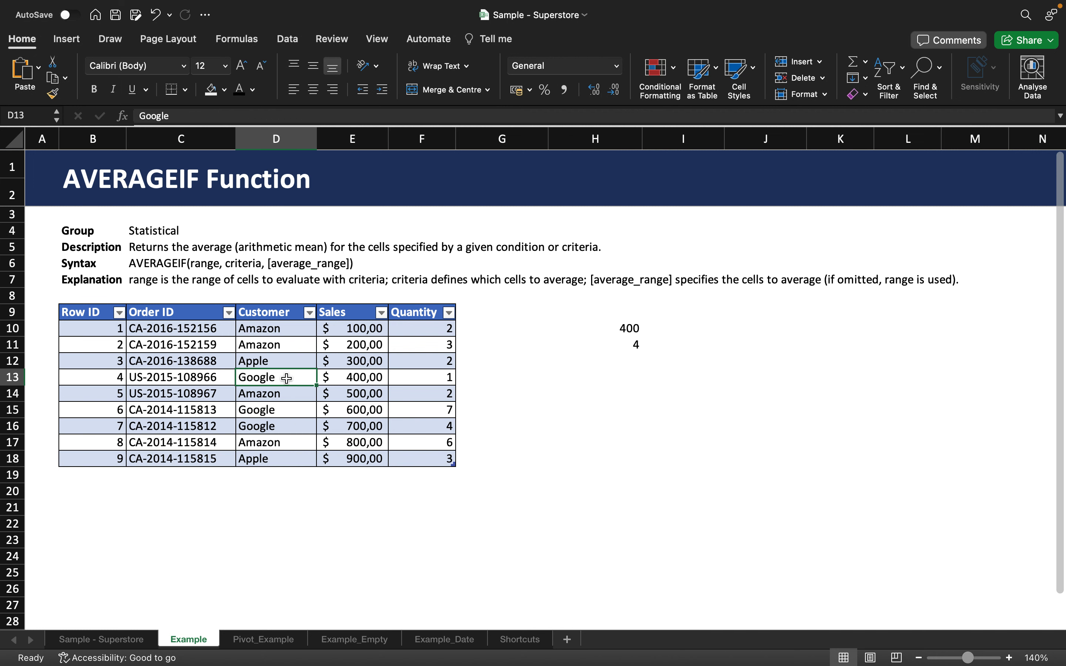
{"action": "left_click", "coordinate": [422, 383]}
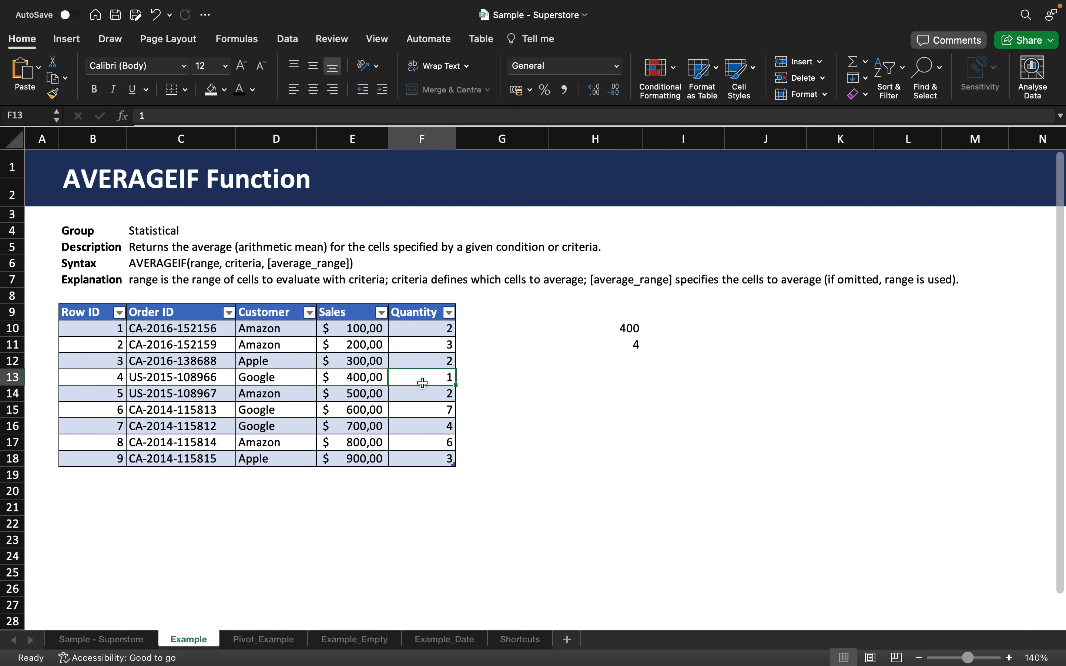
{"action": "left_click", "coordinate": [417, 410]}
{"action": "left_click", "coordinate": [409, 432]}
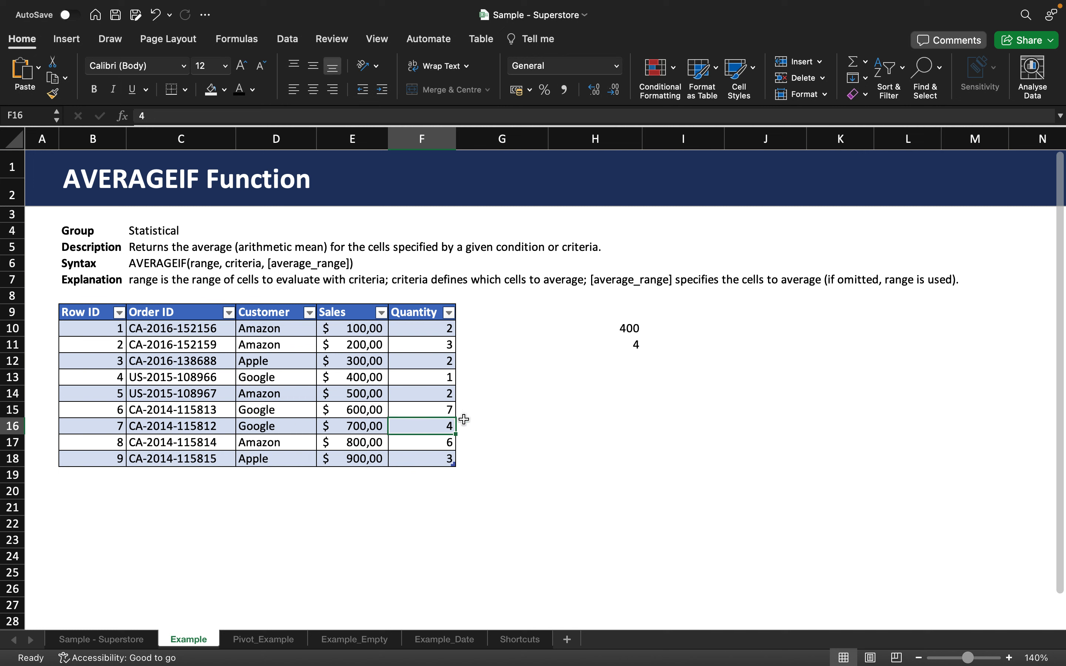
{"action": "left_click", "coordinate": [639, 345]}
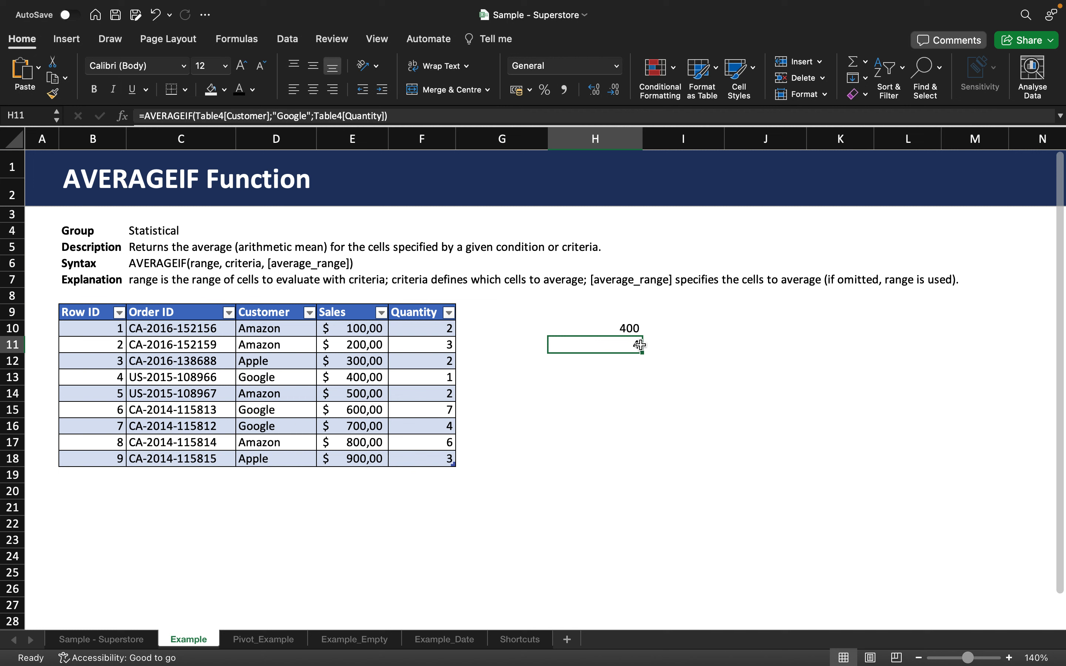
{"action": "left_click", "coordinate": [611, 363]}
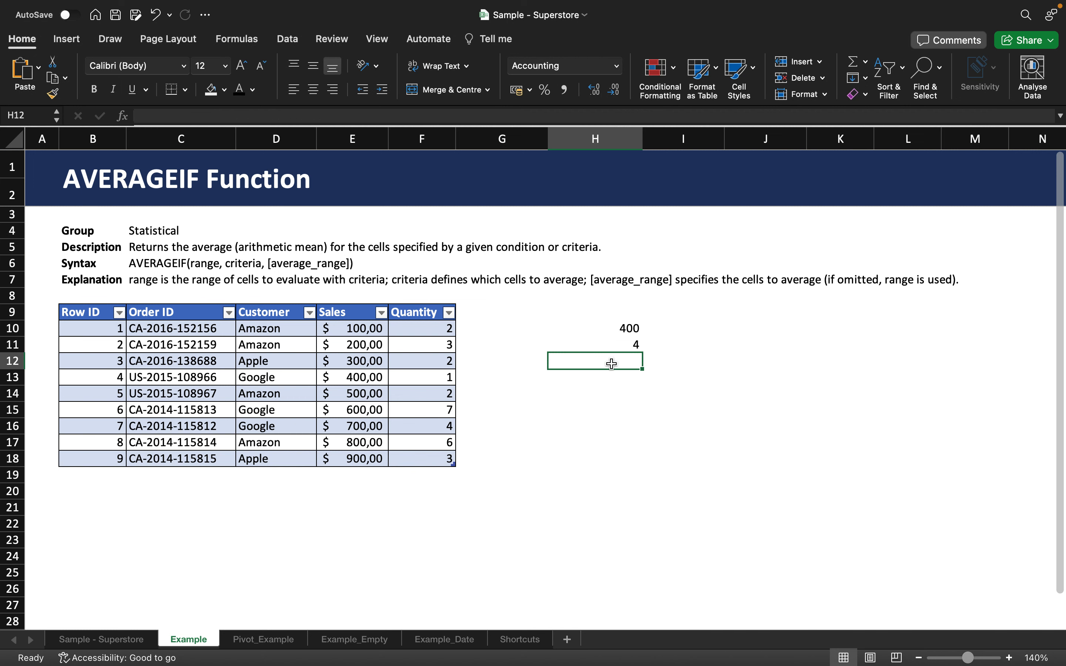
{"action": "type", "text": "="}
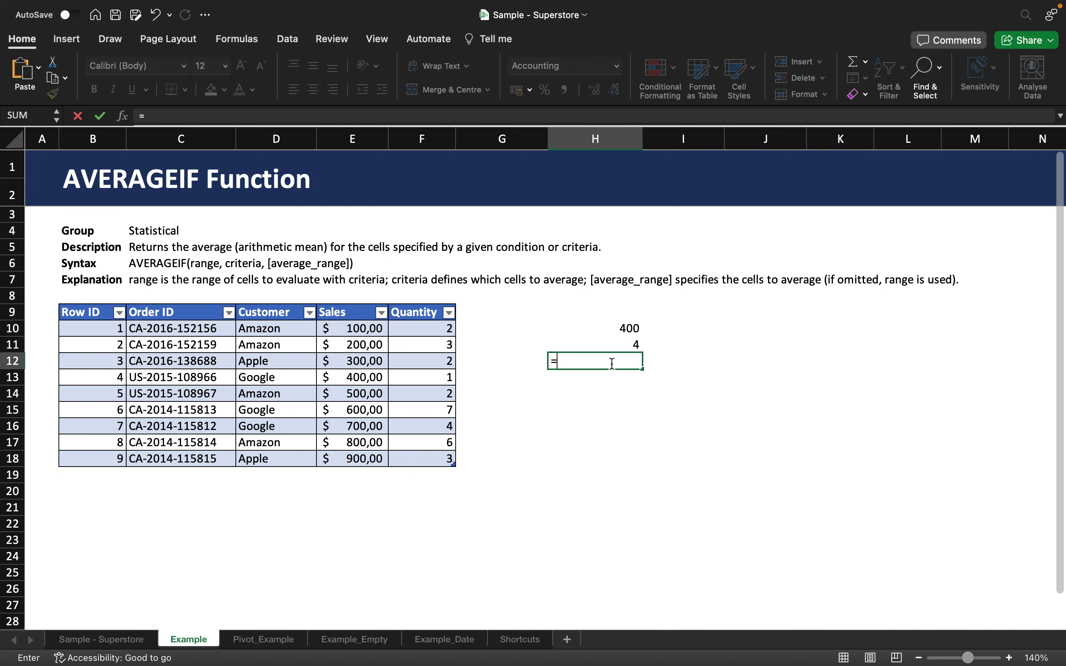
{"action": "type", "text": "AVERAGE"}
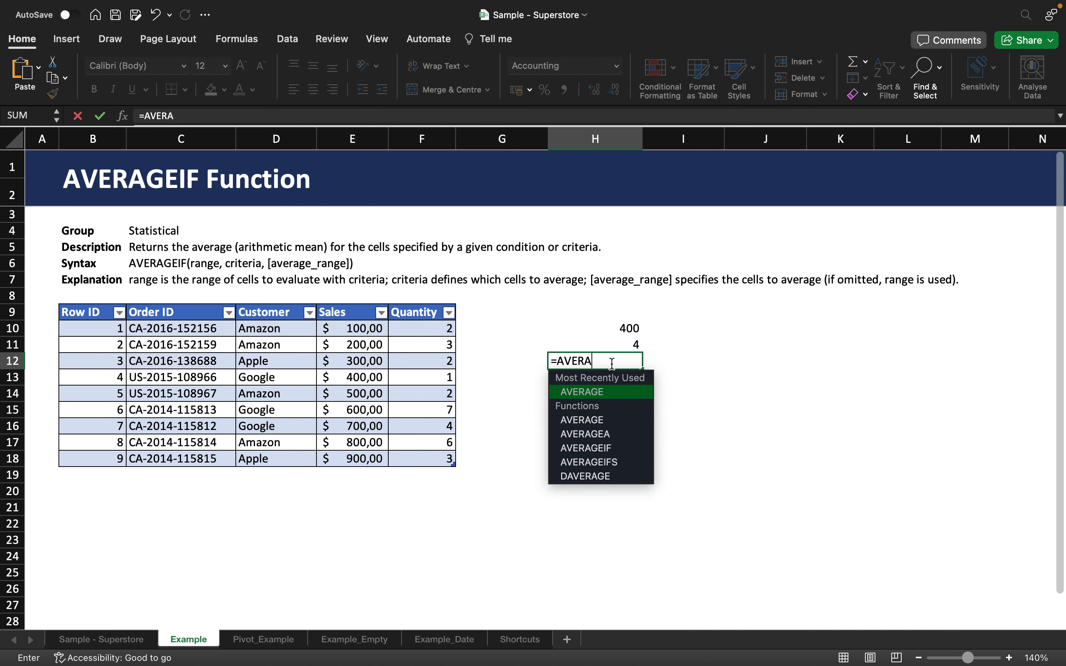
{"action": "key", "text": "BackSpace"}
{"action": "key", "text": "BackSpace"}
{"action": "key", "text": "BackSpace"}
{"action": "key", "text": "BackSpace"}
{"action": "key", "text": "BackSpace"}
{"action": "key", "text": "BackSpace"}
{"action": "key", "text": "BackSpace"}
{"action": "key", "text": "BackSpace"}
{"action": "key", "text": "Return"}
{"action": "left_click", "coordinate": [612, 365]}
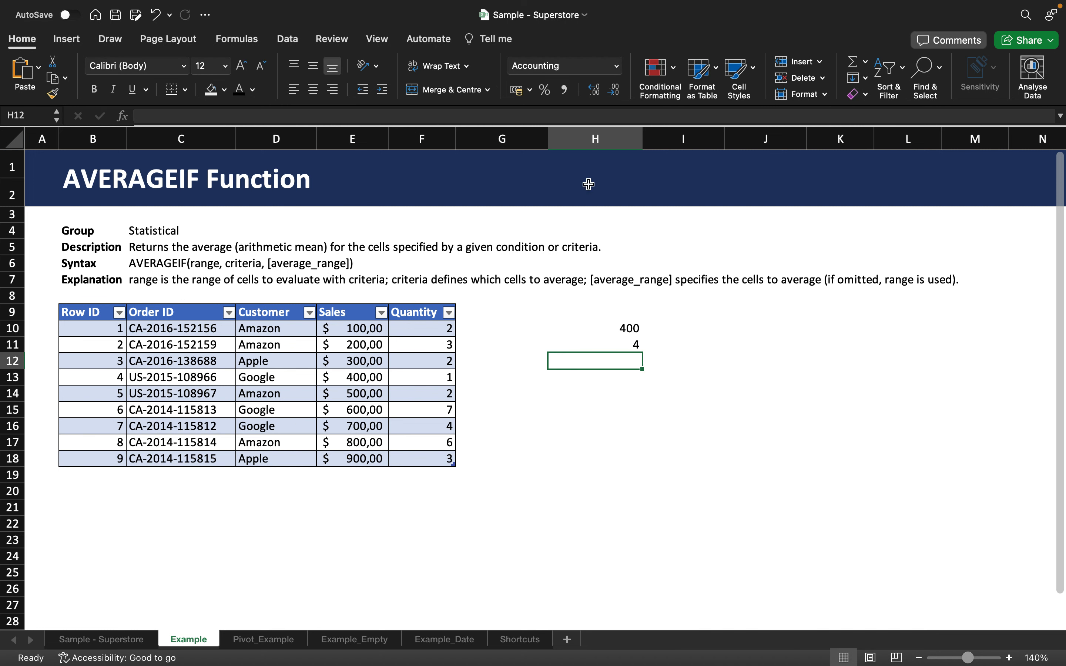
Step: Copy the cell formatting of H11 to H12 with Format Painter
{"action": "left_click", "coordinate": [582, 347]}
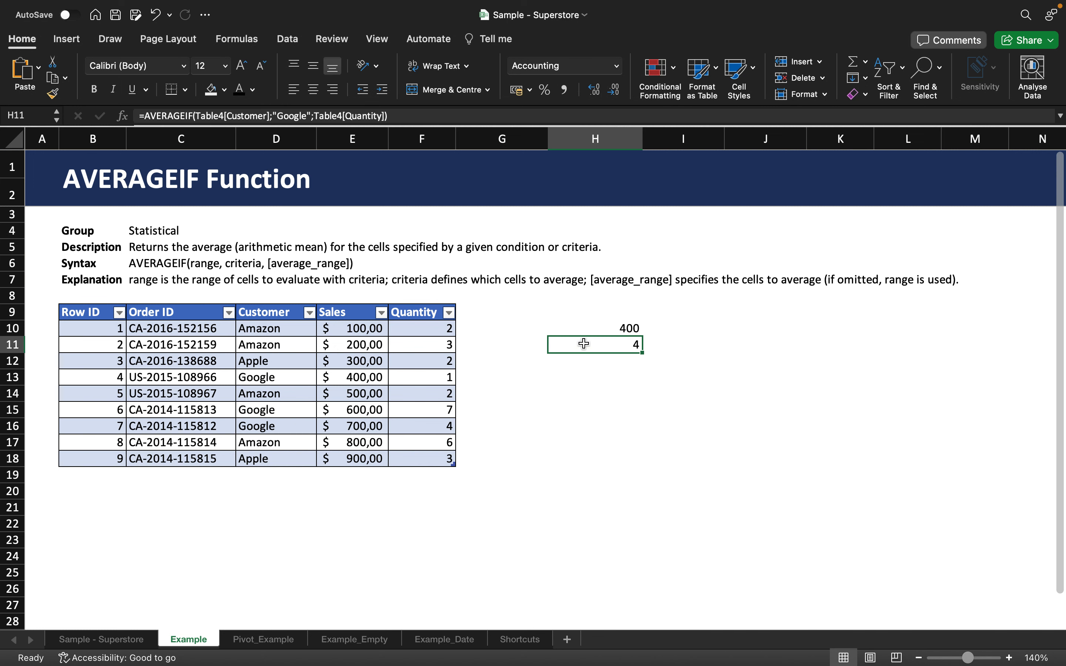
{"action": "left_click", "coordinate": [54, 92]}
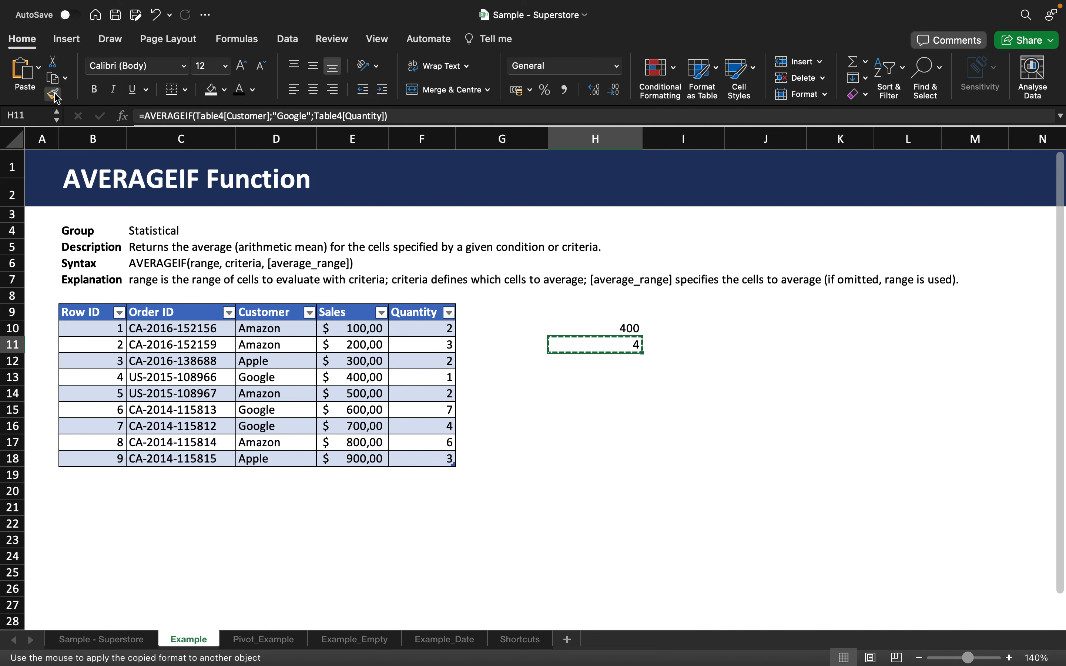
{"action": "left_click", "coordinate": [581, 364]}
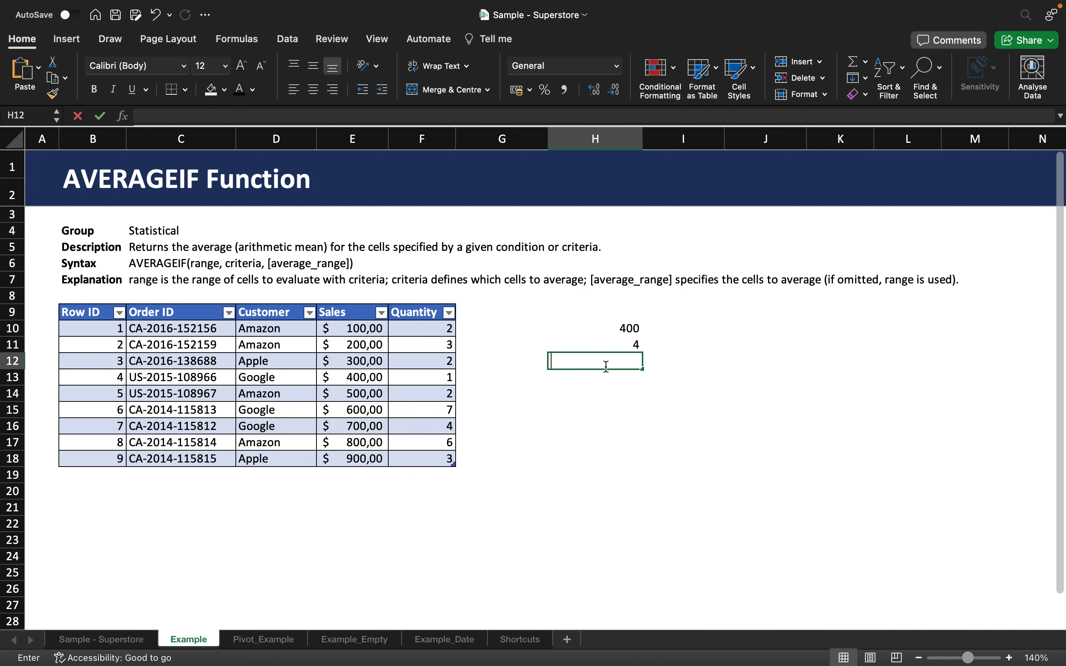
Step: Start an AVERAGEIF formula in H12 with the Order ID column as range and "*2016*" as criteria
{"action": "type", "text": "=AVE"}
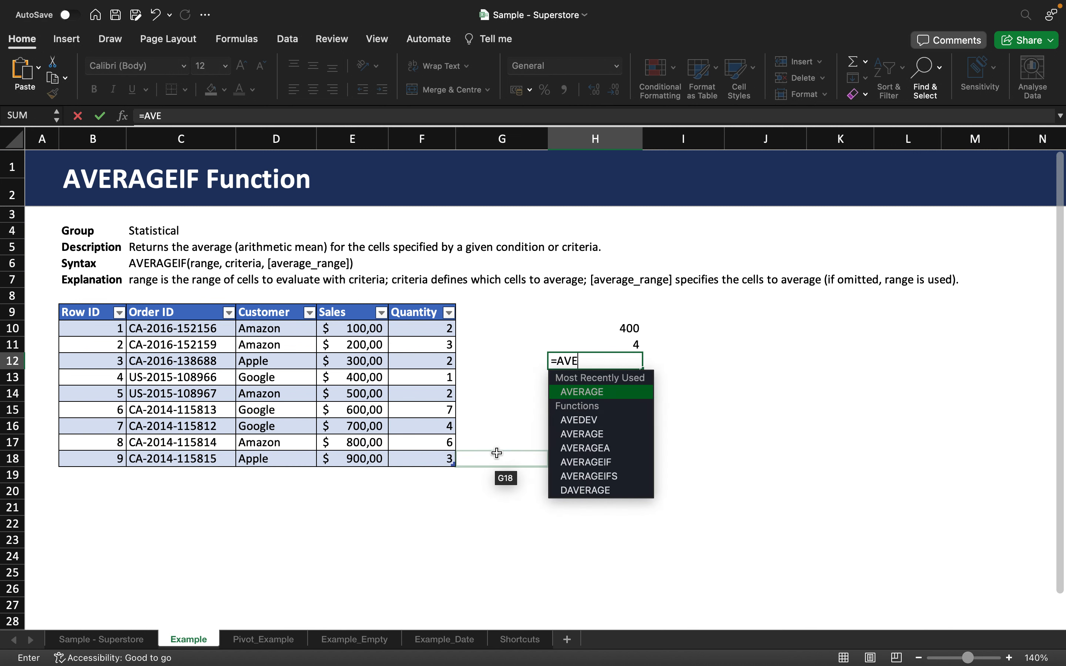
{"action": "type", "text": "RAGEIF("}
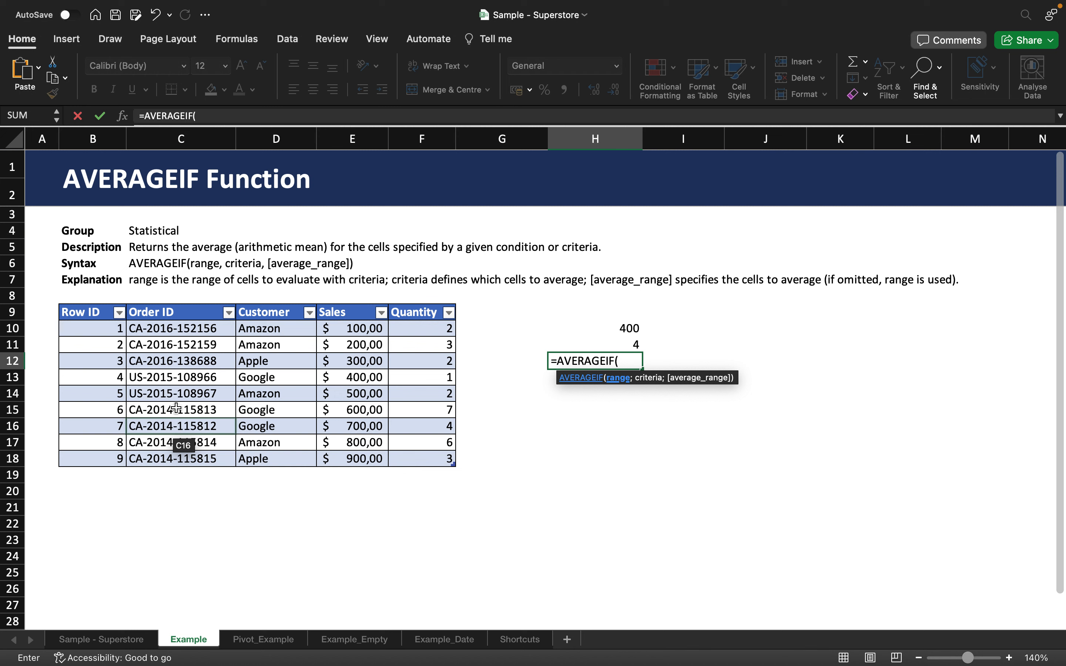
{"action": "left_click_drag", "start_coordinate": [178, 333], "coordinate": [168, 460]}
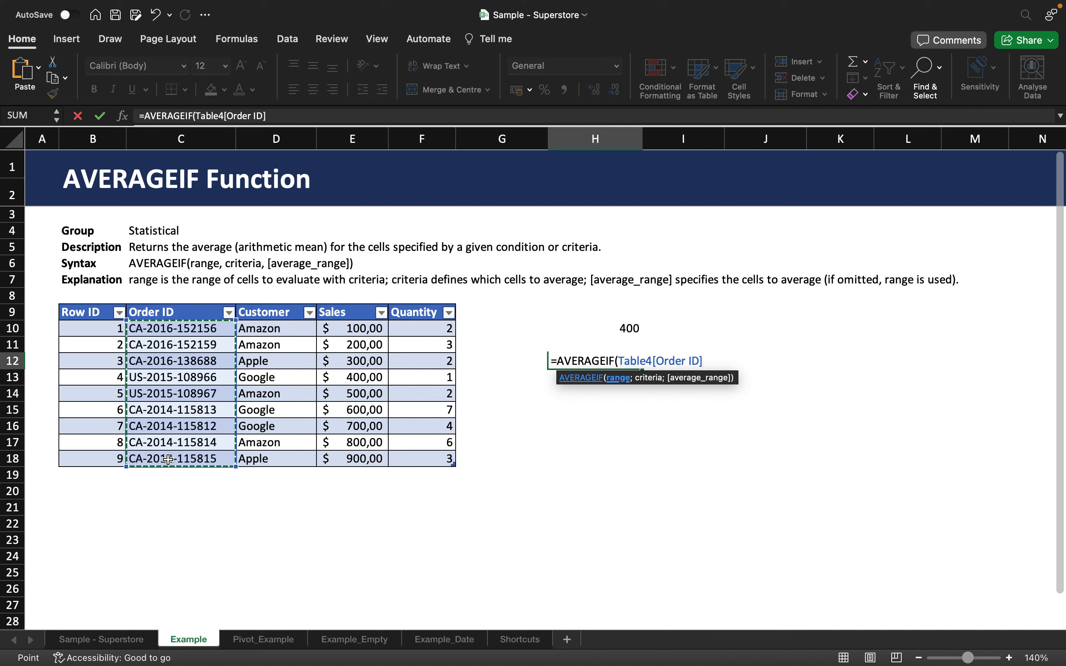
{"action": "type", "text": ";"}
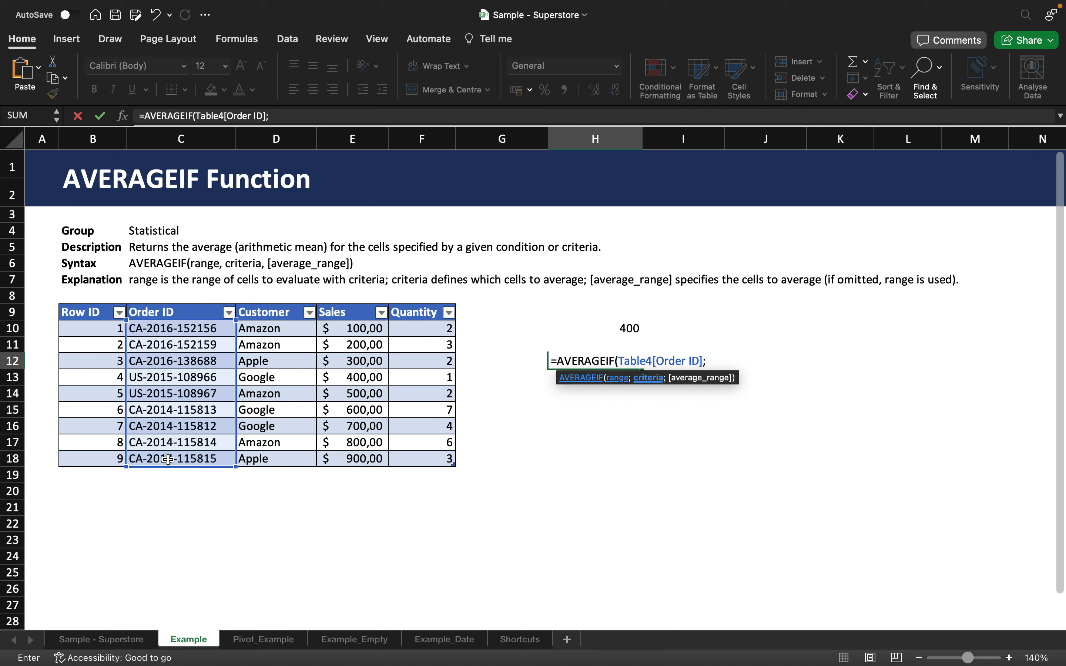
{"action": "type", "text": "\"*"}
{"action": "type", "text": "2016*\""}
{"action": "left_click_drag", "start_coordinate": [719, 363], "coordinate": [731, 363]}
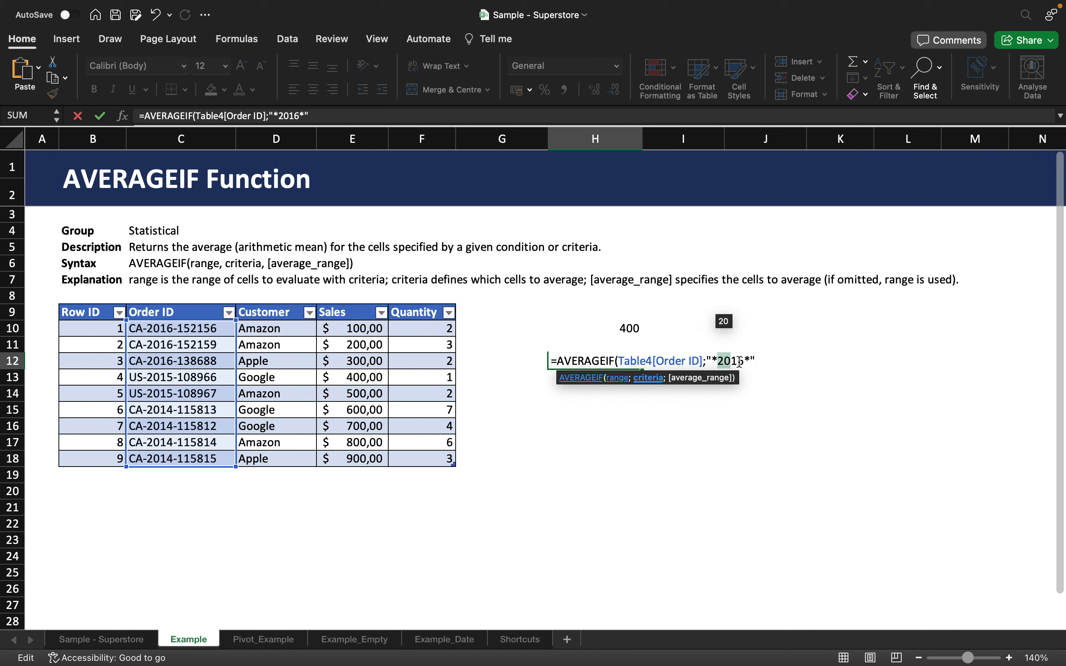
{"action": "key", "text": "Left"}
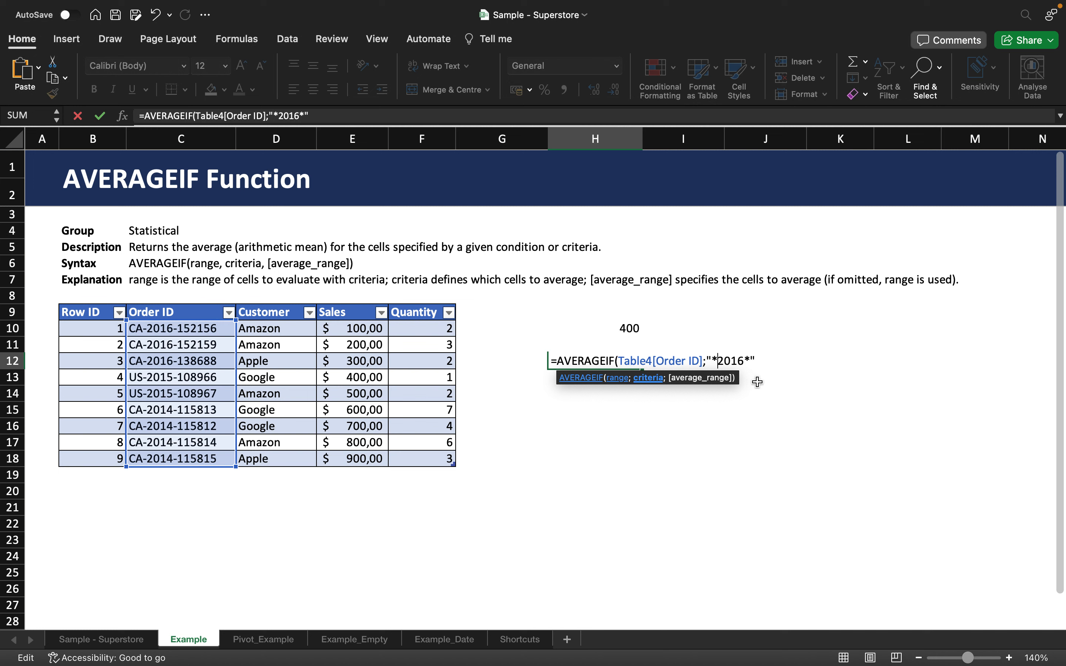
Step: Complete the AVERAGEIF formula in H12 with the table's Sales column as the average range
{"action": "left_click", "coordinate": [756, 360]}
{"action": "type", "text": ";"}
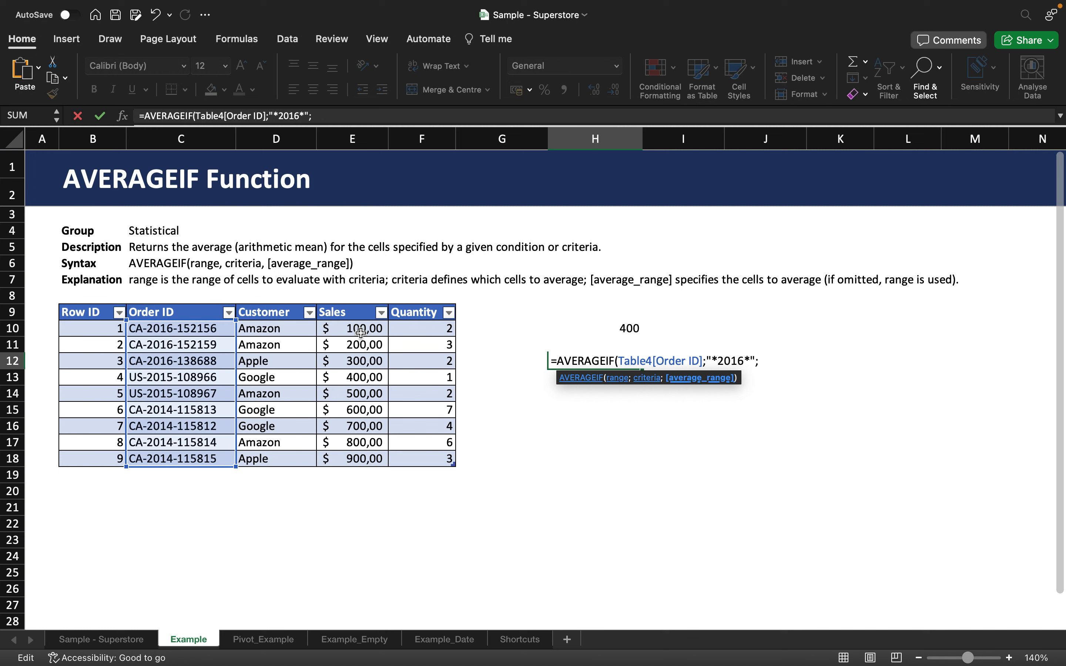
{"action": "left_click_drag", "start_coordinate": [359, 331], "coordinate": [353, 457]}
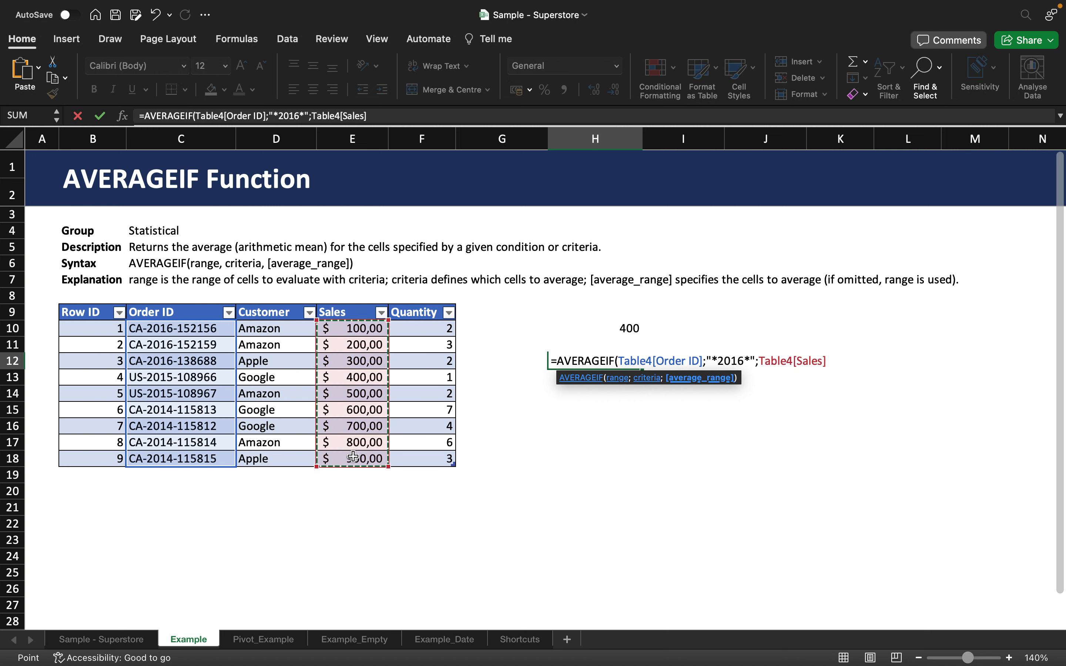
{"action": "type", "text": ")"}
{"action": "key", "text": "Return"}
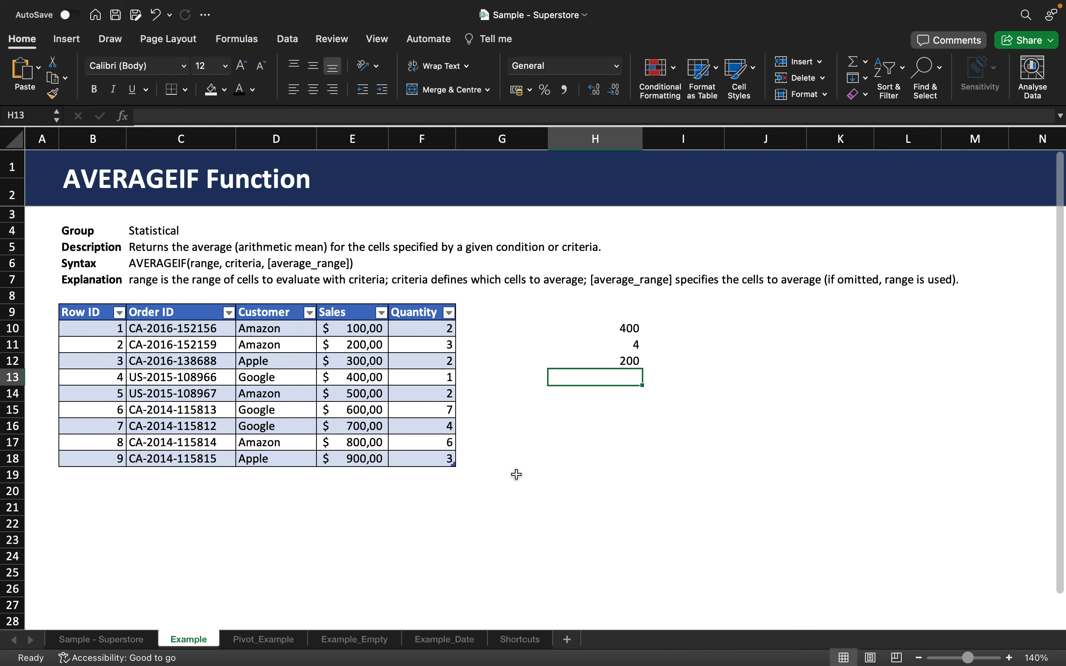
Step: Check the AVERAGEIF result in H12 against the sales of the 2016 orders in E10:E12, and select H13
{"action": "left_click", "coordinate": [614, 364]}
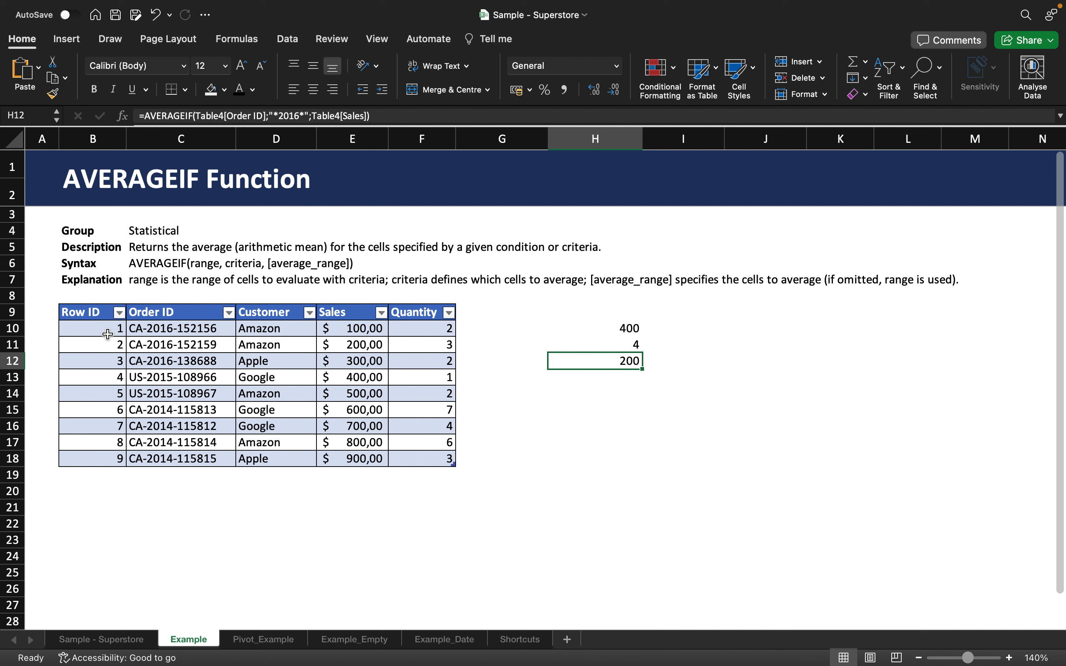
{"action": "left_click", "coordinate": [169, 331]}
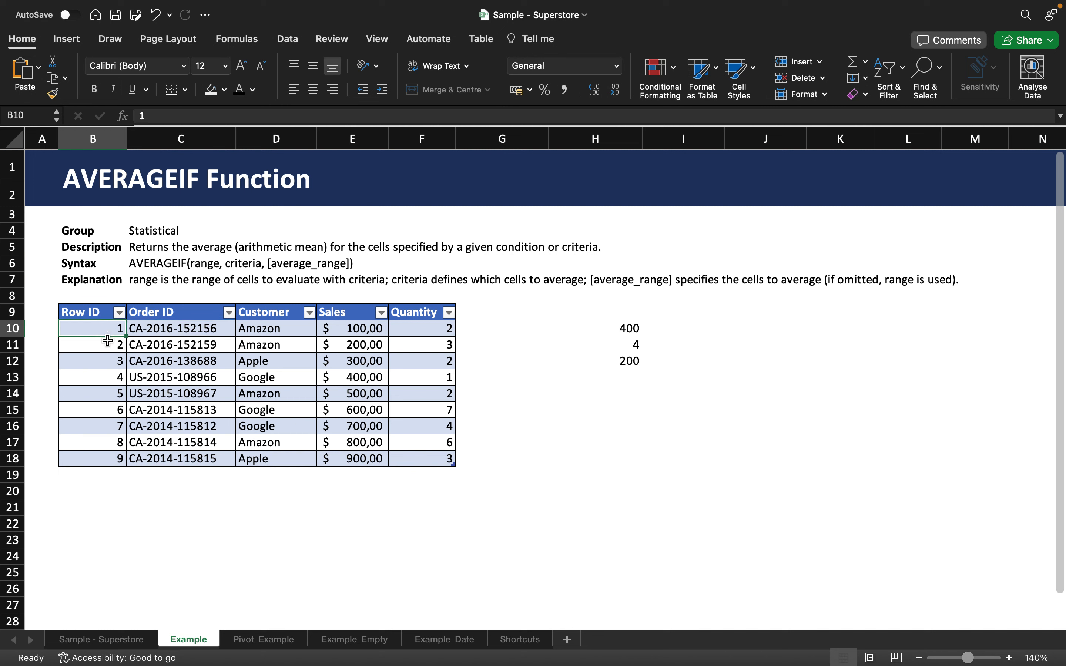
{"action": "left_click", "coordinate": [180, 344]}
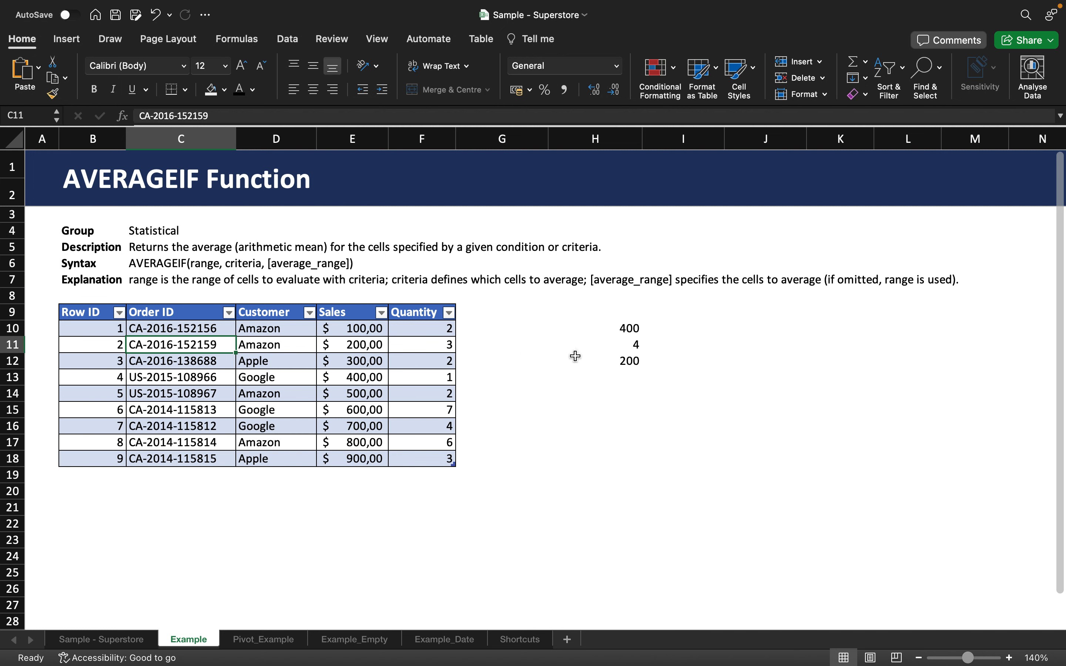
{"action": "left_click", "coordinate": [363, 329]}
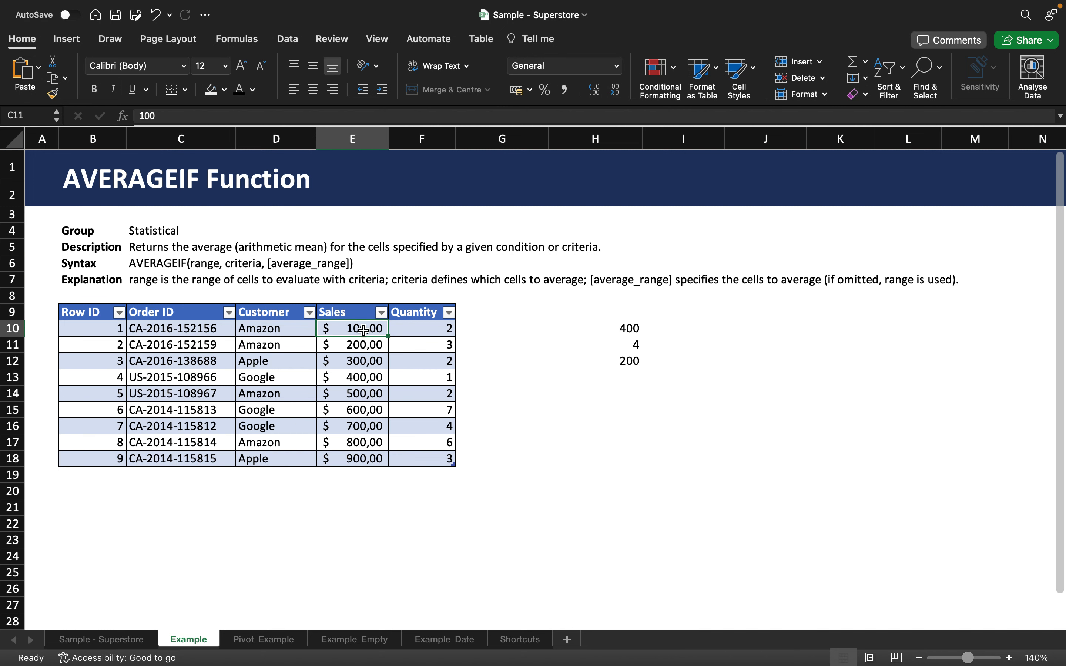
{"action": "left_click_drag", "start_coordinate": [363, 329], "coordinate": [359, 362]}
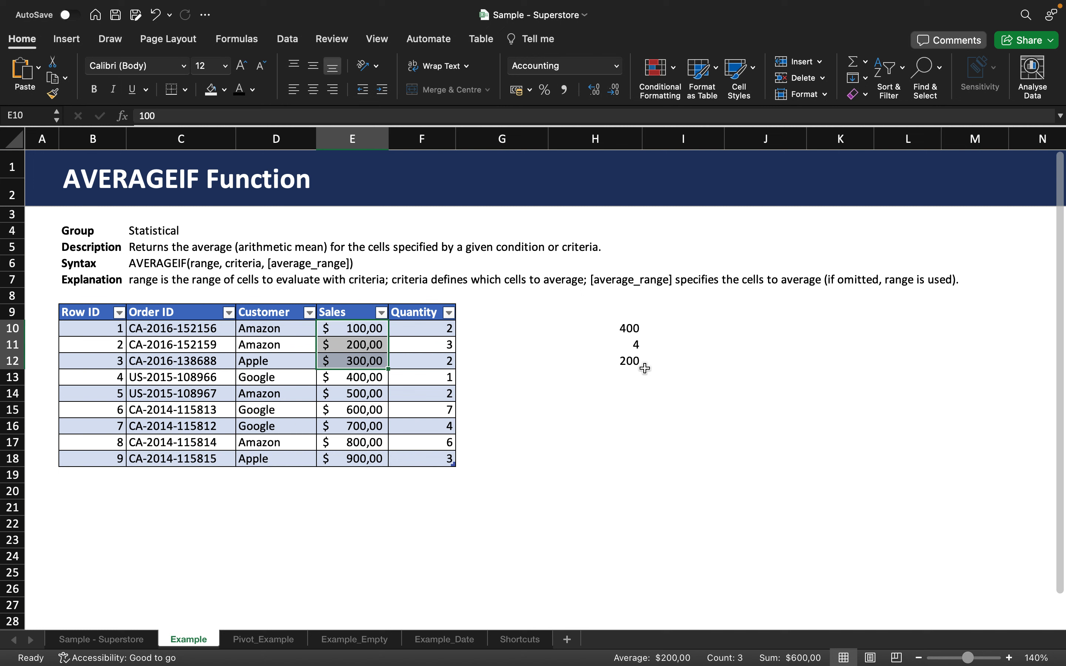
{"action": "left_click", "coordinate": [180, 317]}
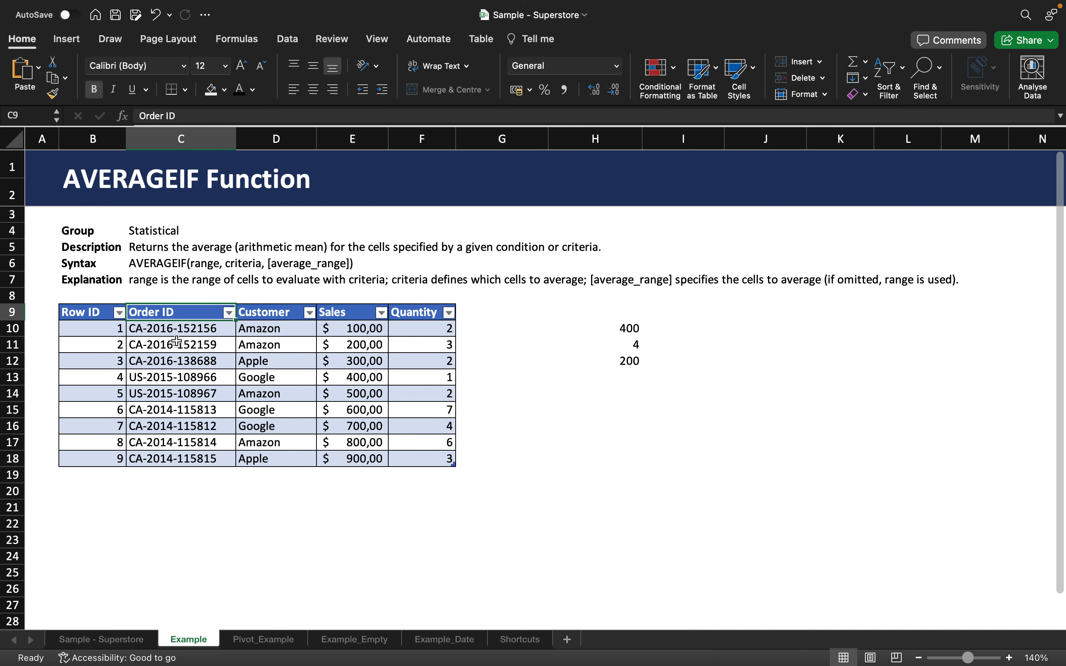
{"action": "left_click", "coordinate": [177, 335]}
{"action": "left_click", "coordinate": [181, 372]}
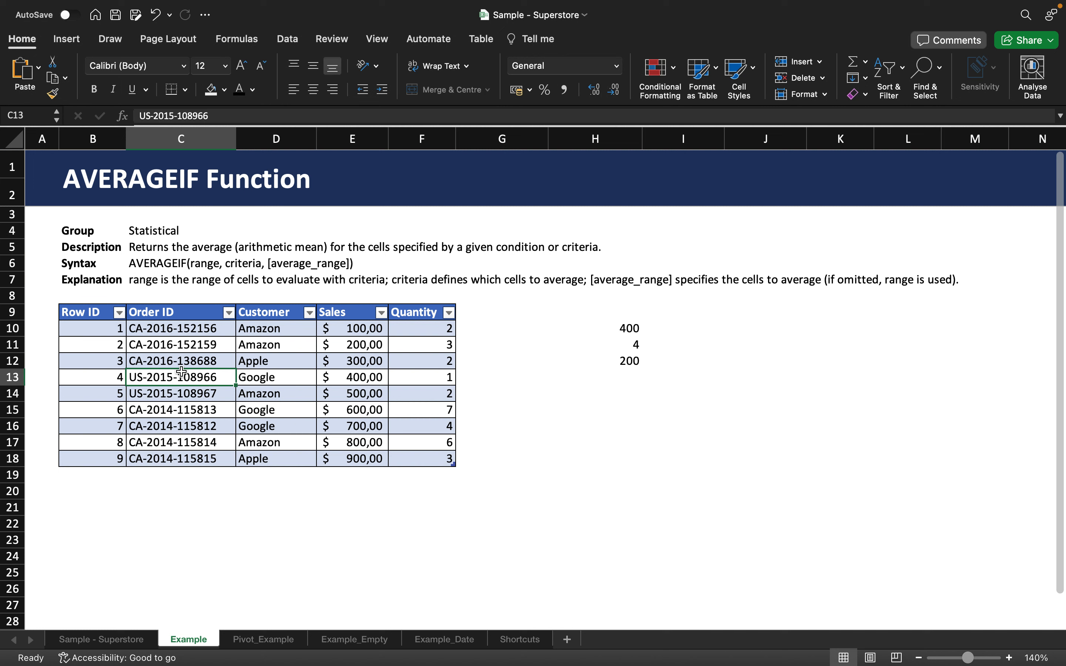
{"action": "left_click", "coordinate": [612, 370]}
{"action": "left_click", "coordinate": [612, 375]}
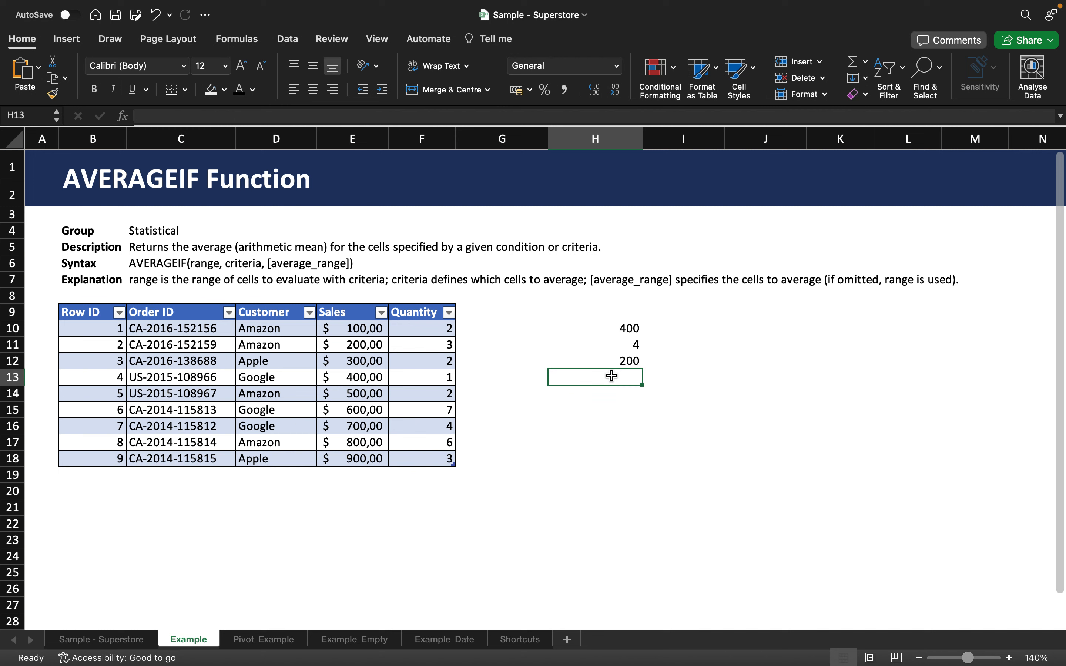